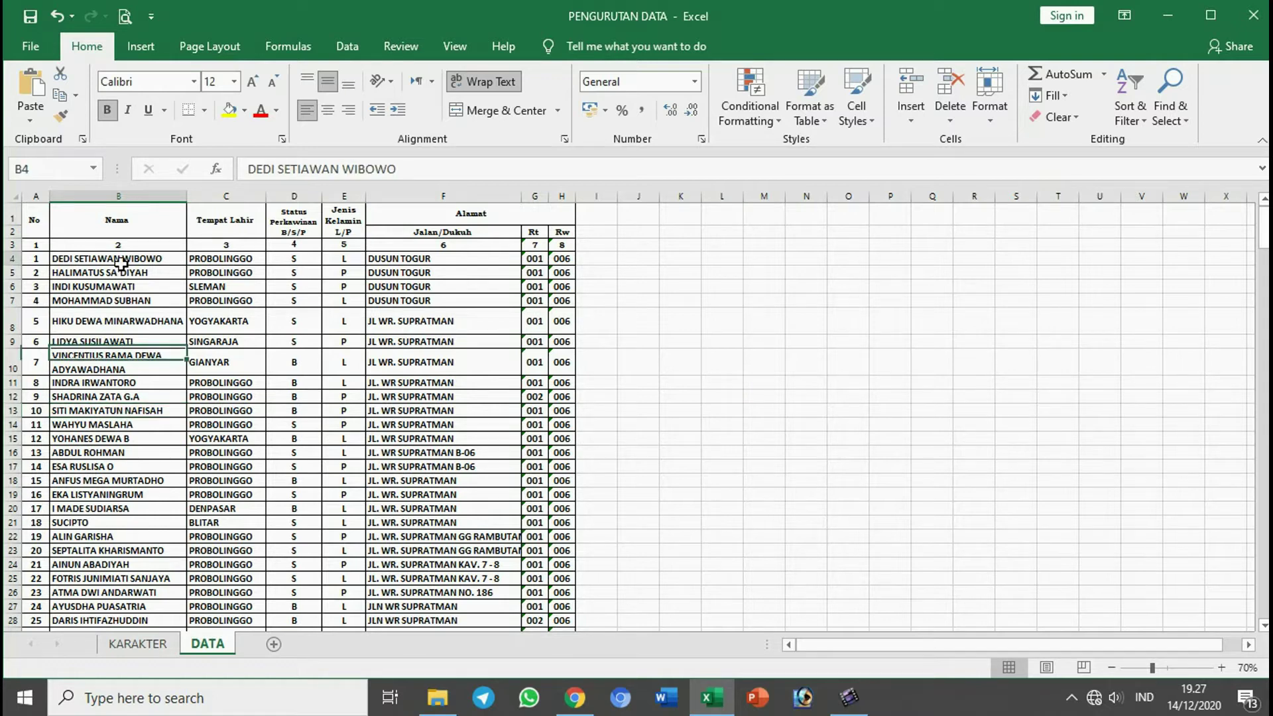
- Look through the resident list on the DATA sheet from the first record to the last one in row 266
scroll(555, 625, down, 20)
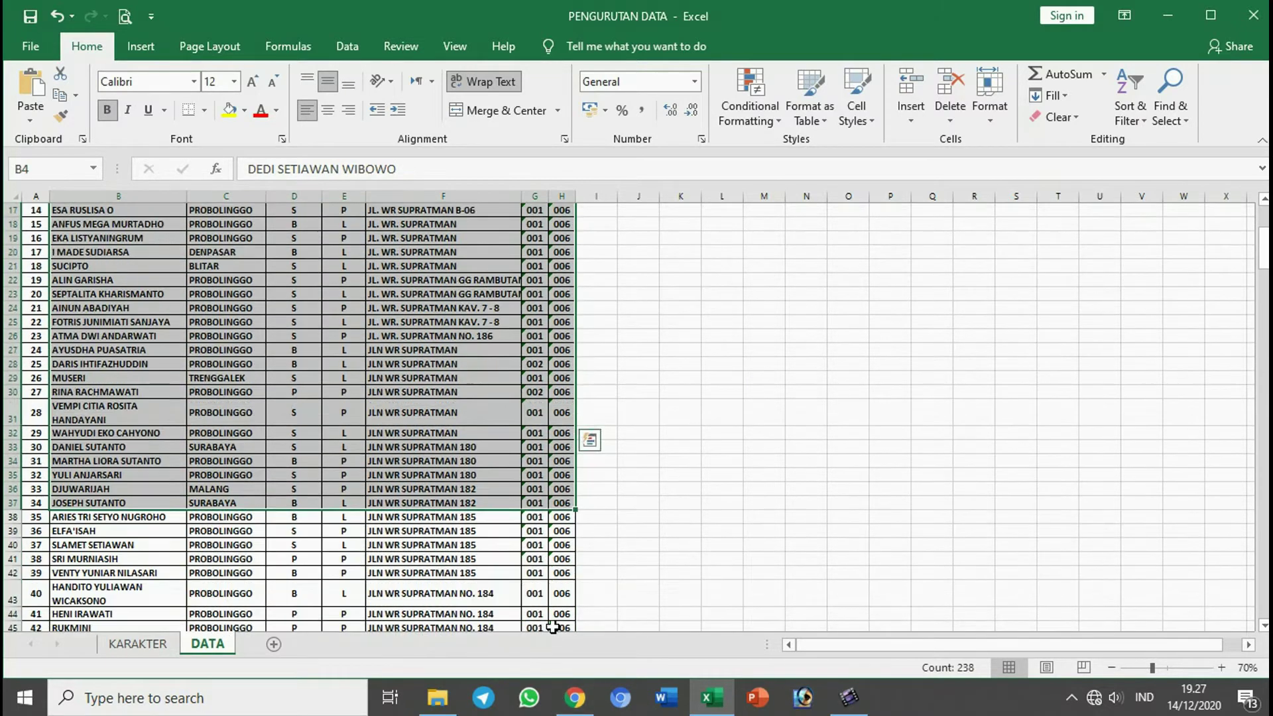
scroll(482, 617, down, 20)
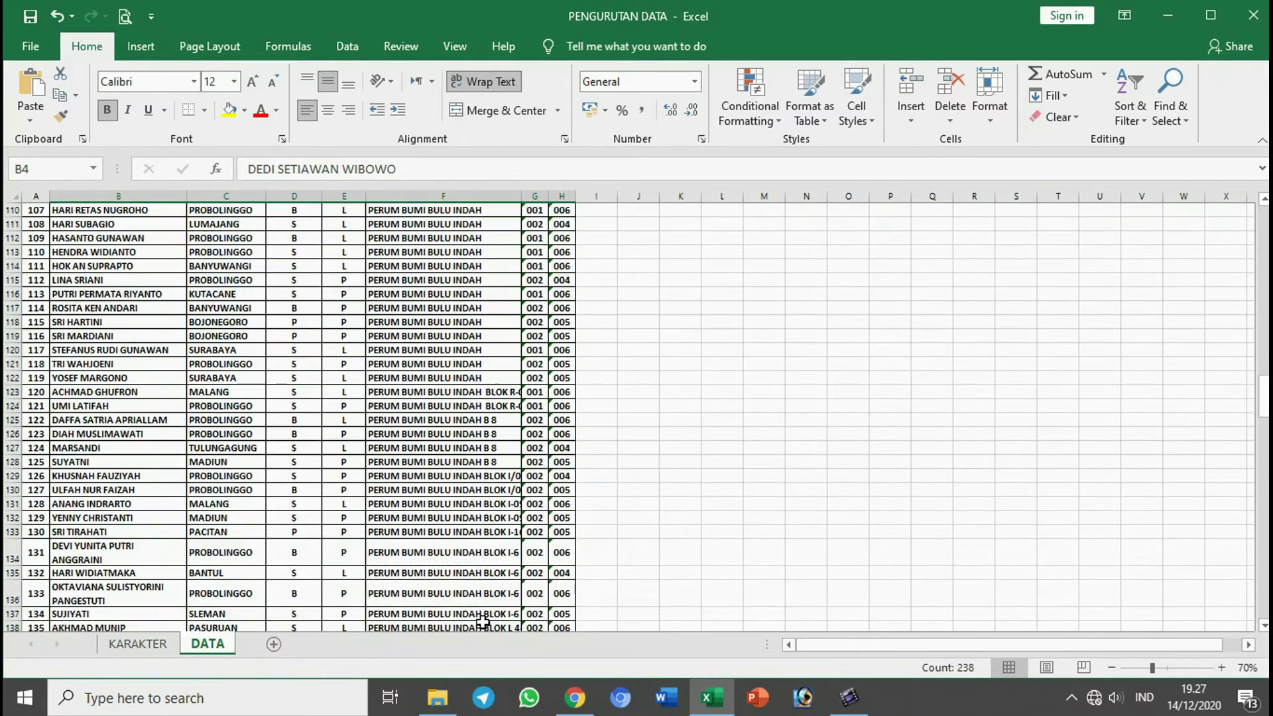
scroll(478, 616, down, 20)
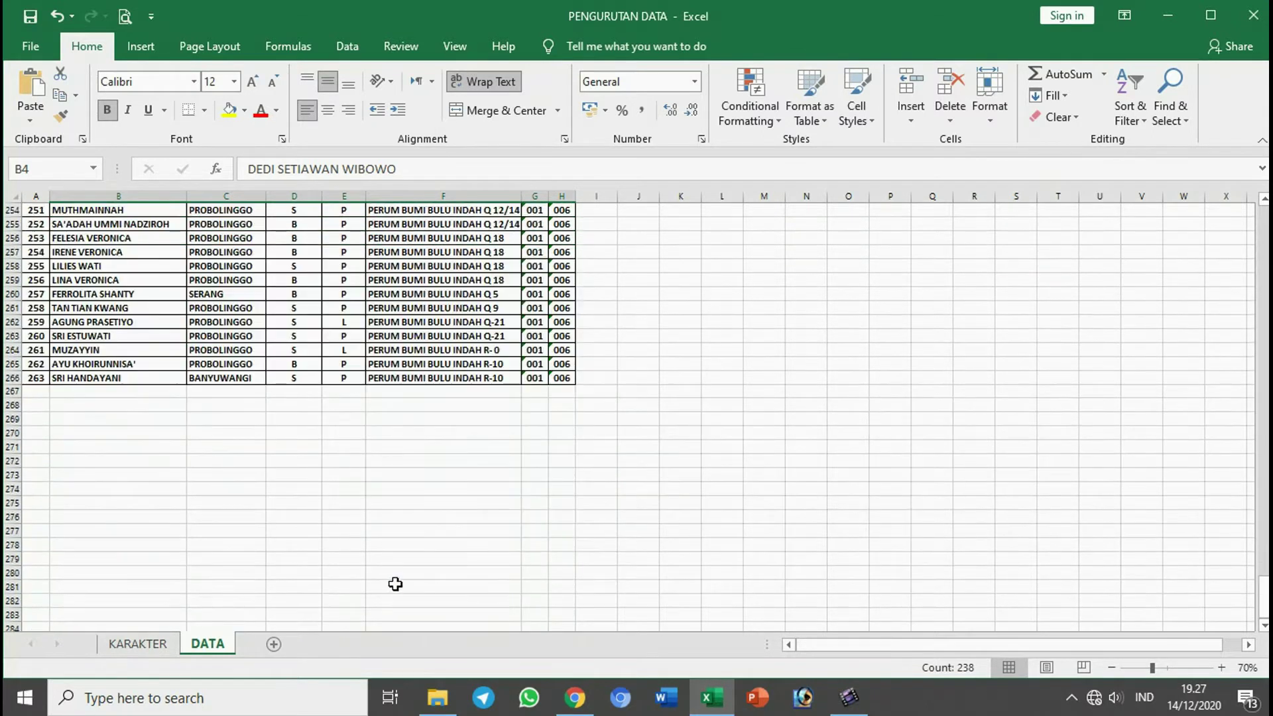
click(33, 378)
scroll(116, 410, up, 7)
drag(1263, 588, 1263, 228)
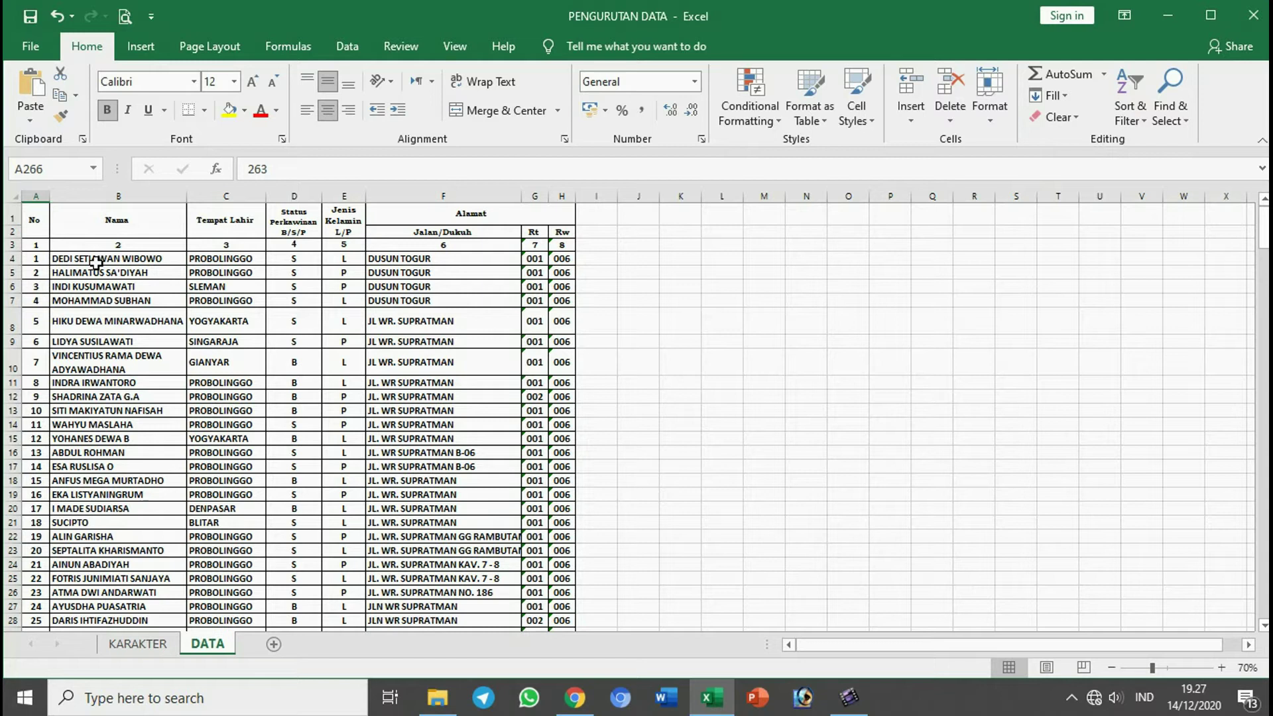
- Select all records in B4:H266, leaving out the header rows and the No column
click(116, 287)
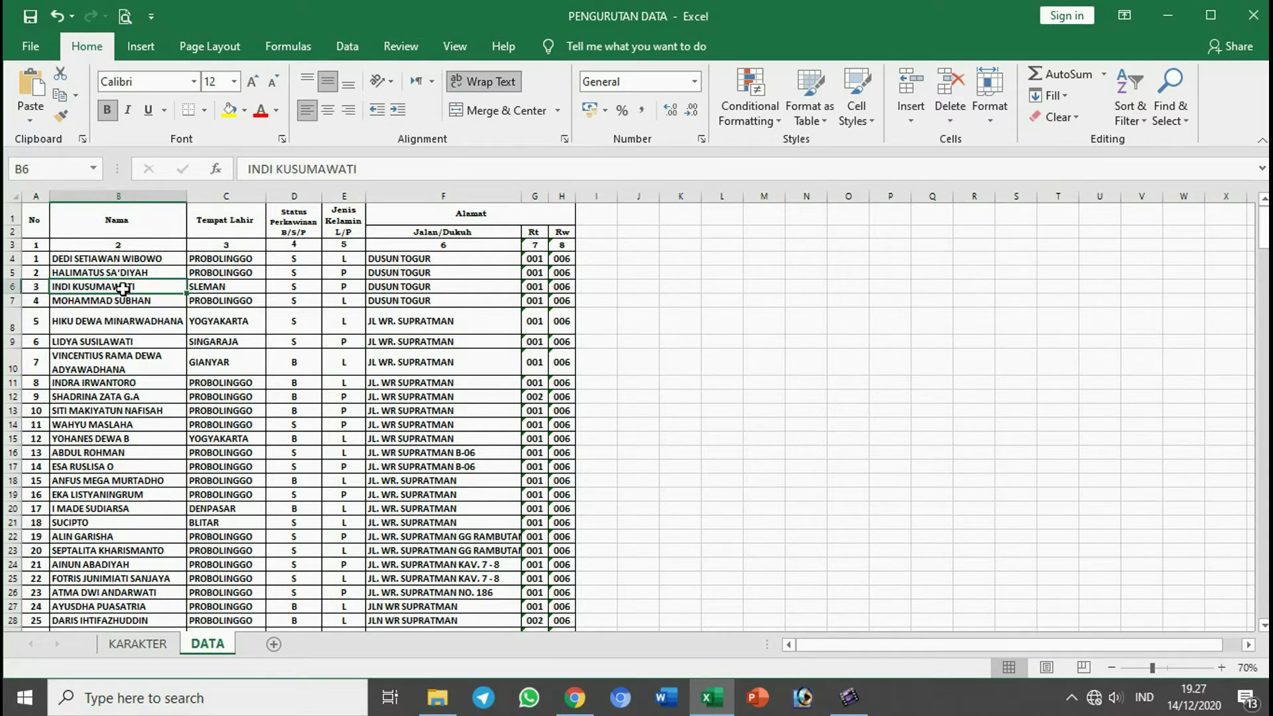
drag(120, 260, 568, 599)
scroll(141, 471, up, 20)
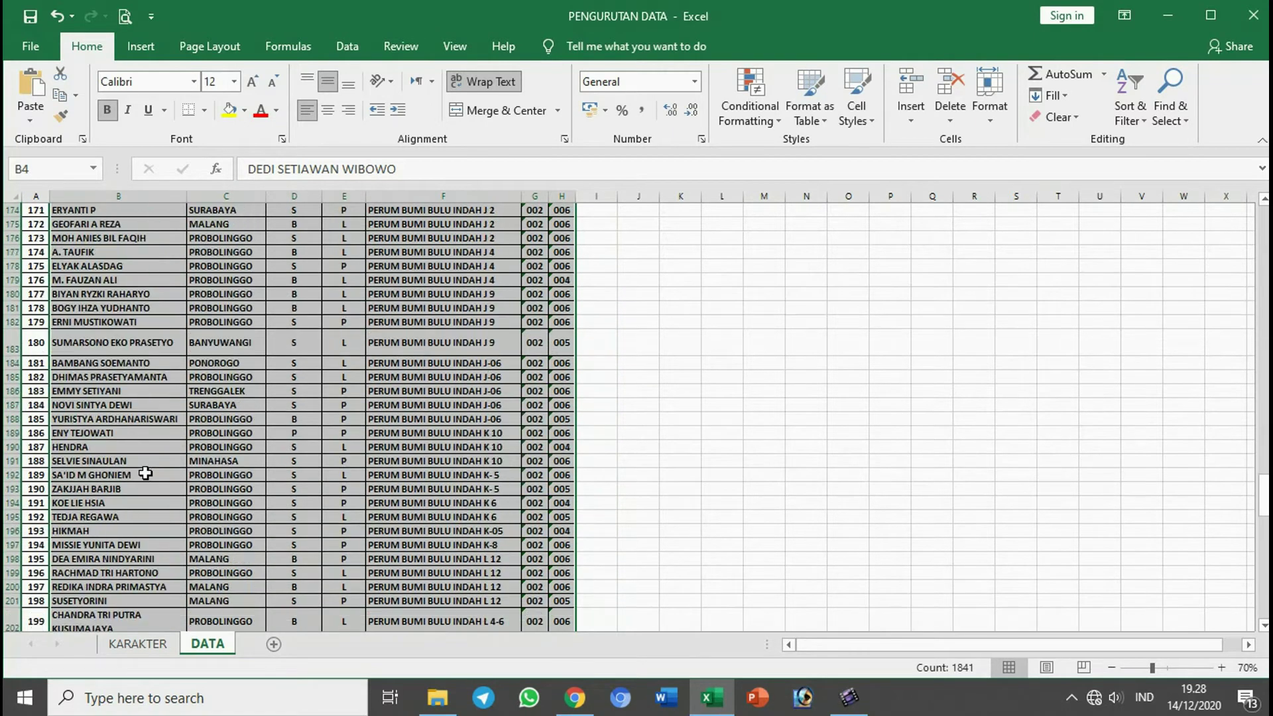
scroll(142, 452, up, 20)
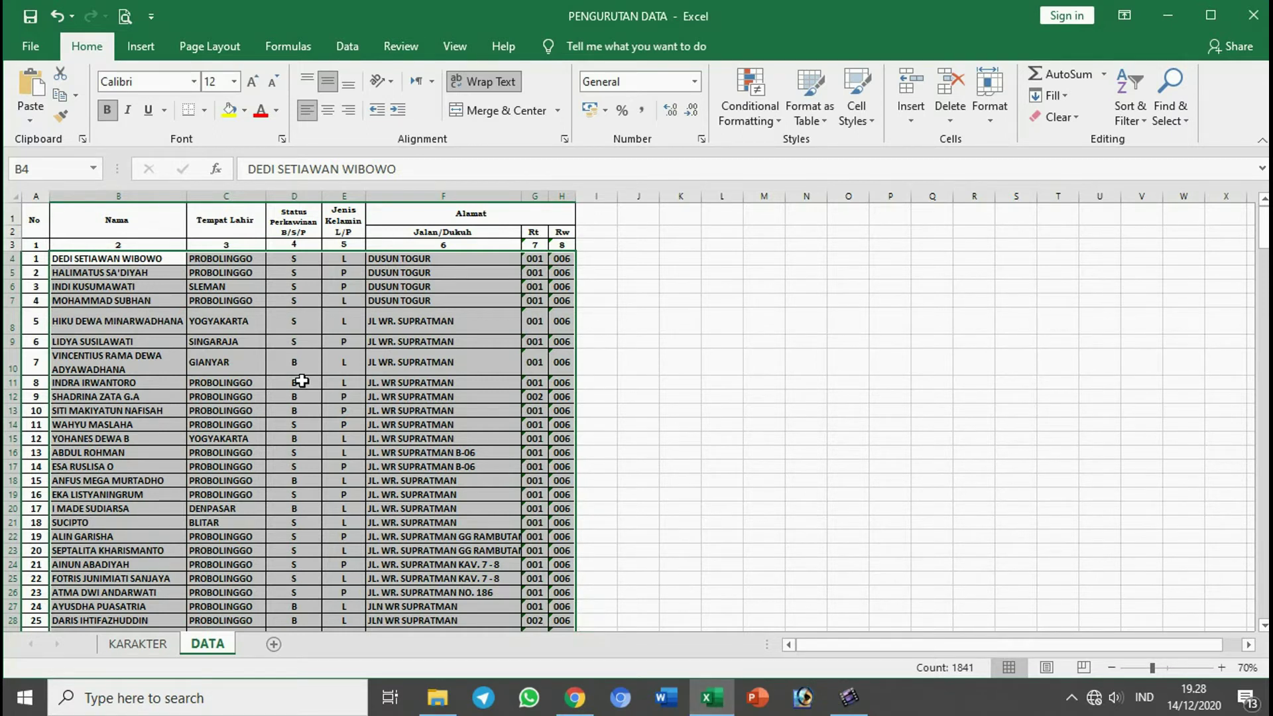
click(214, 394)
drag(117, 260, 566, 261)
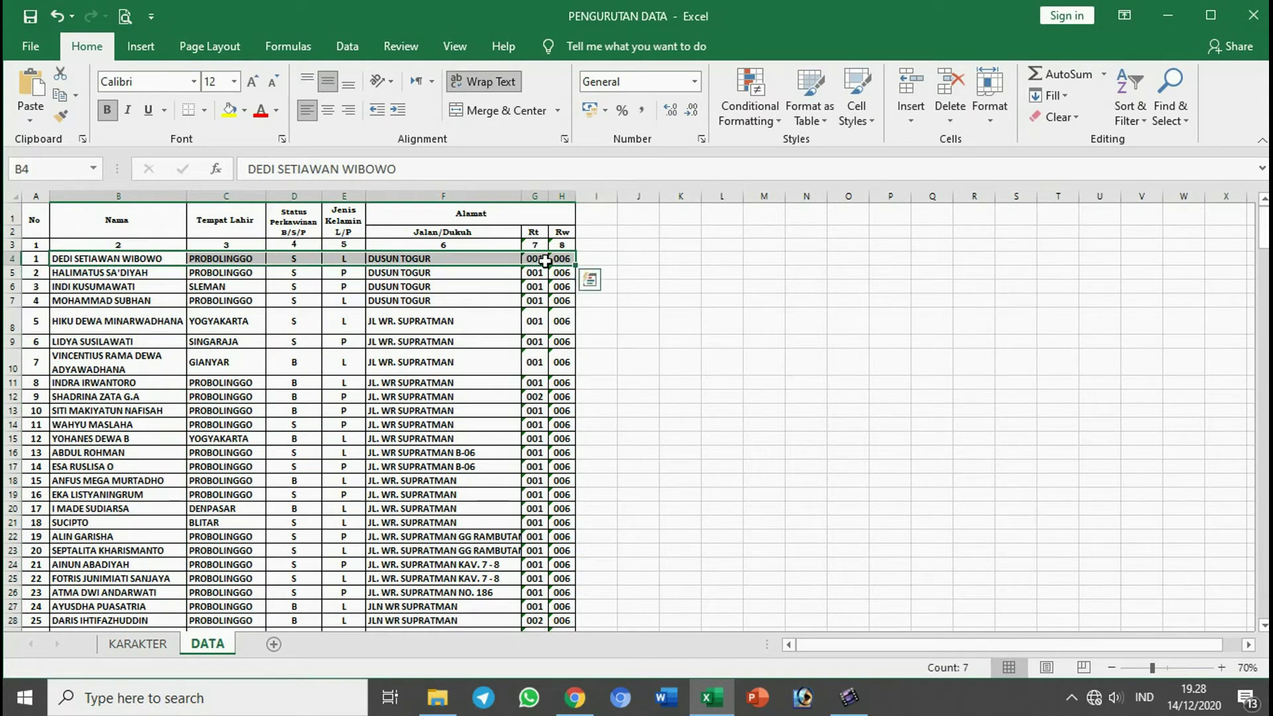
click(111, 260)
drag(111, 261, 112, 390)
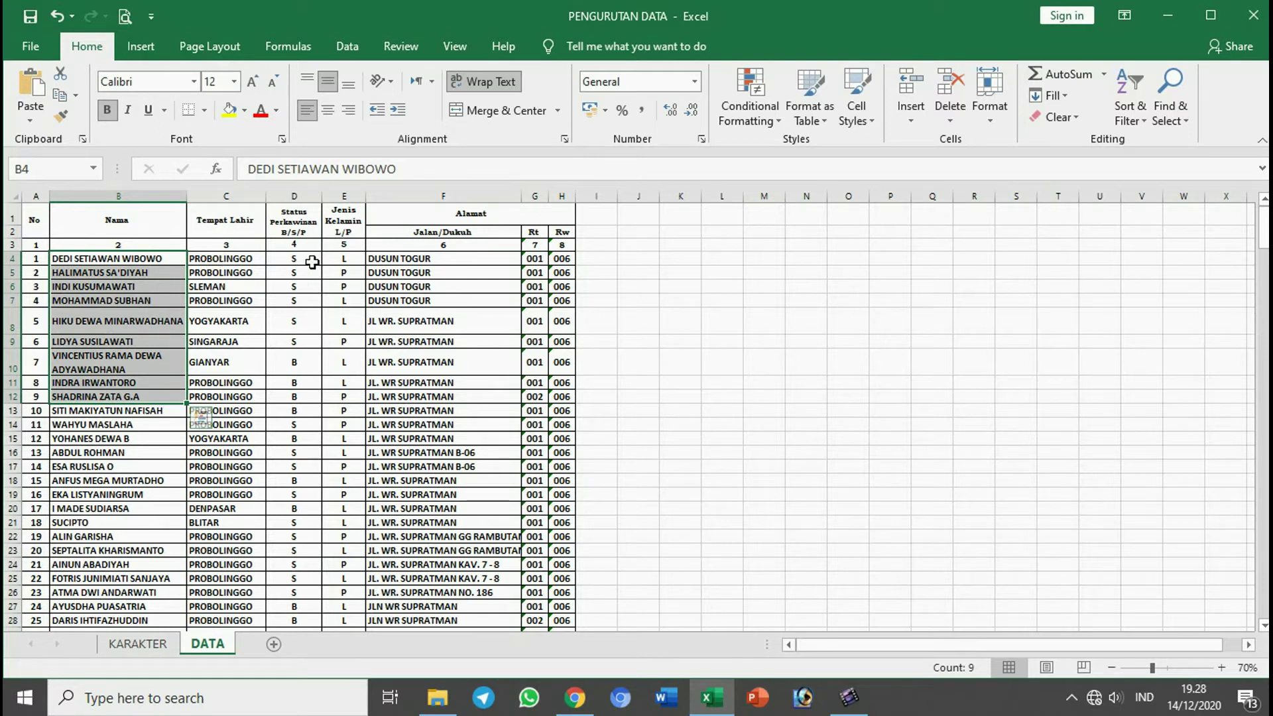
click(252, 359)
- Sort the records in B4:H266 from A to Z by name, and undo the sort
drag(157, 263, 571, 604)
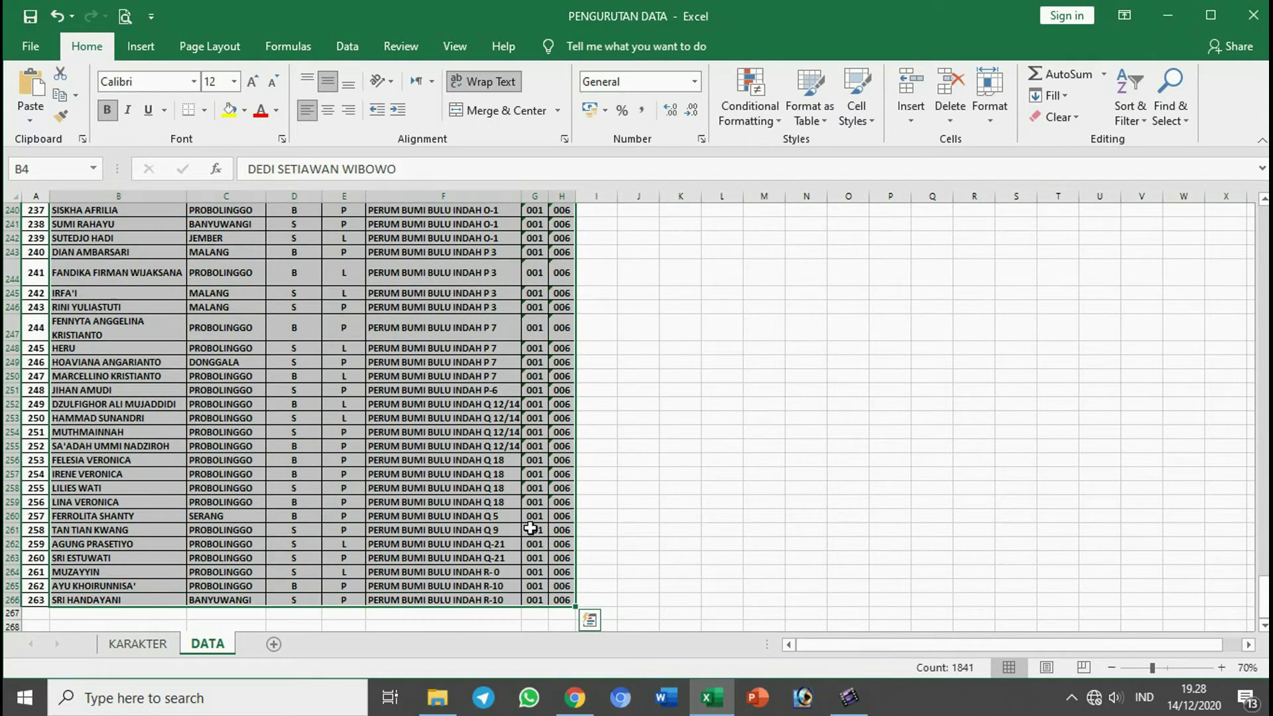
scroll(471, 418, up, 20)
scroll(471, 416, up, 20)
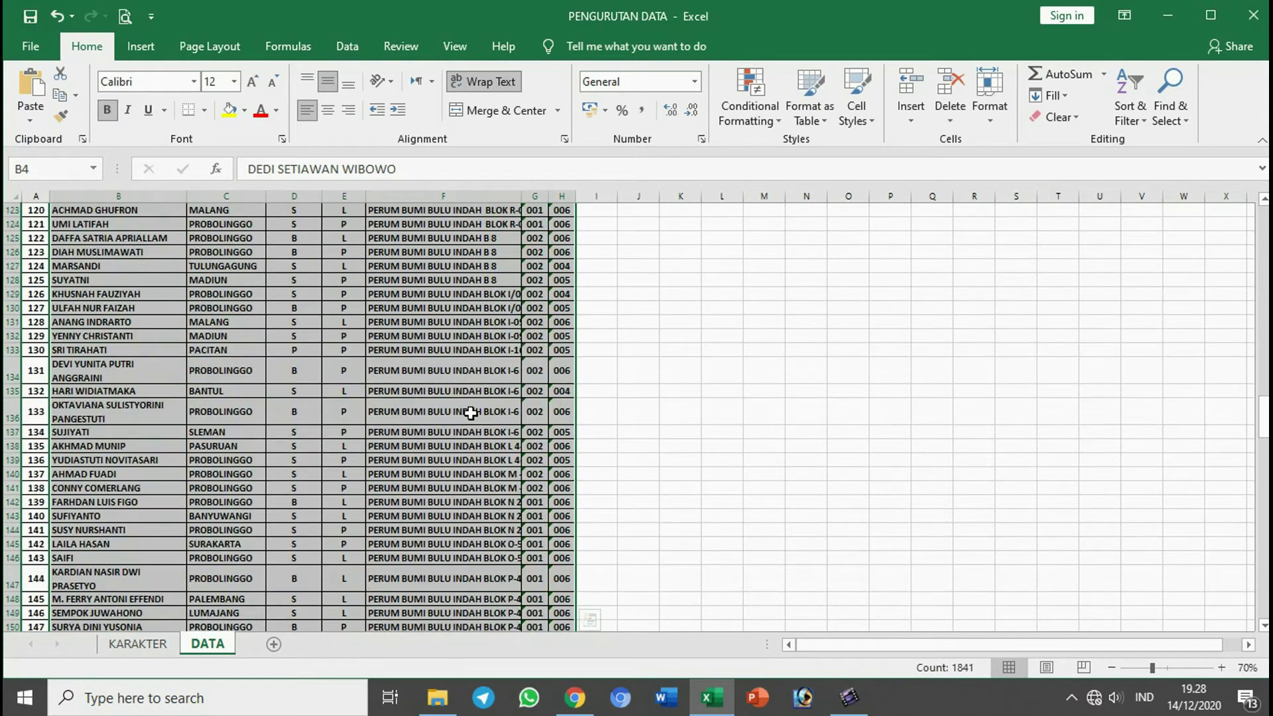
scroll(470, 411, up, 18)
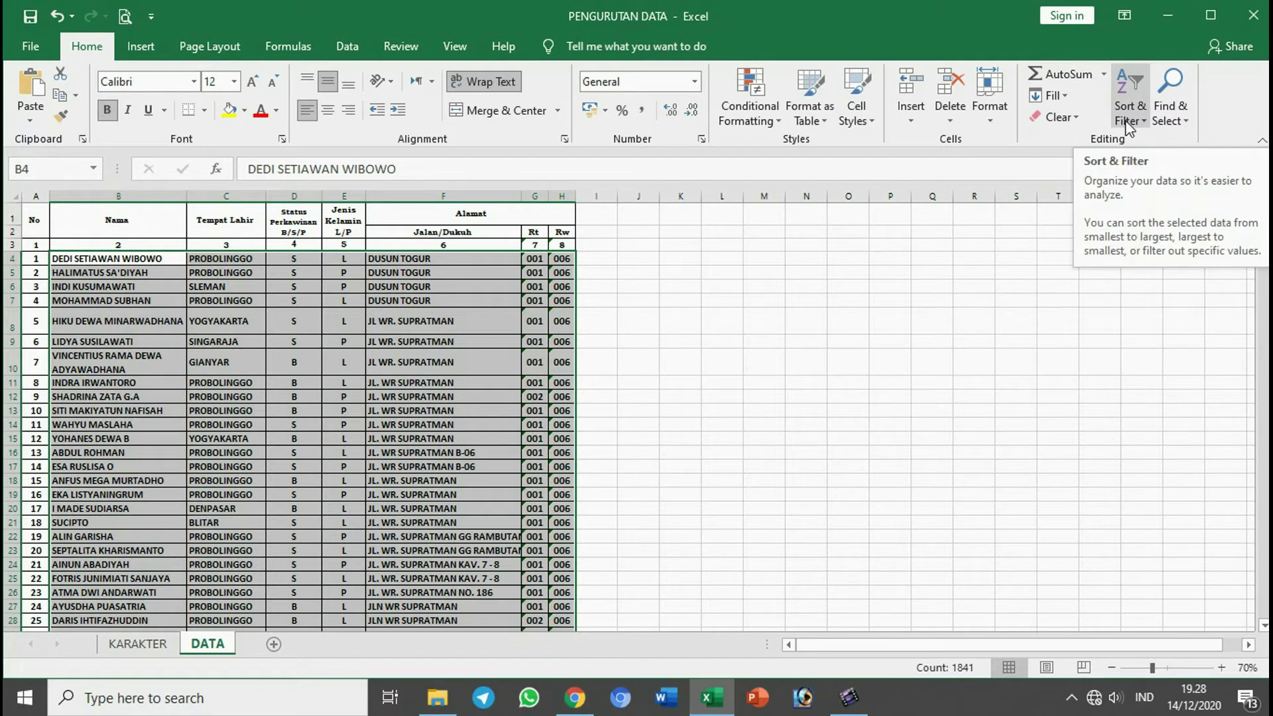
click(1148, 122)
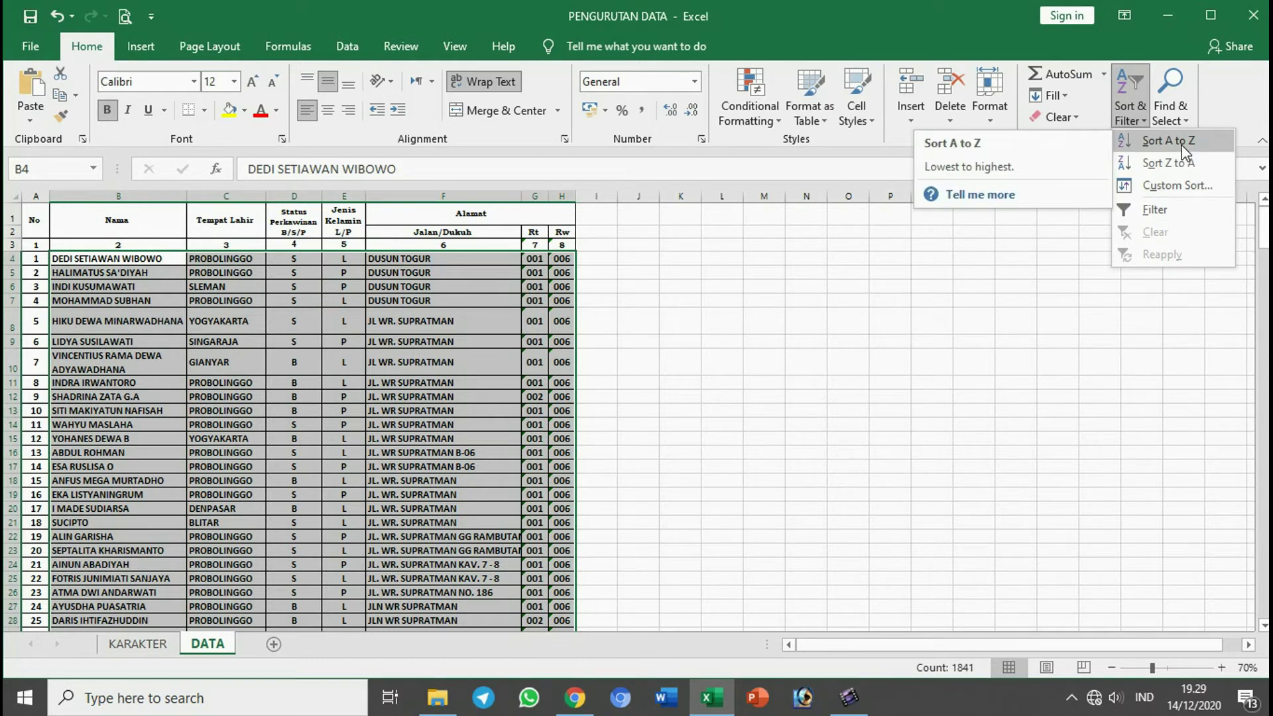
click(1157, 145)
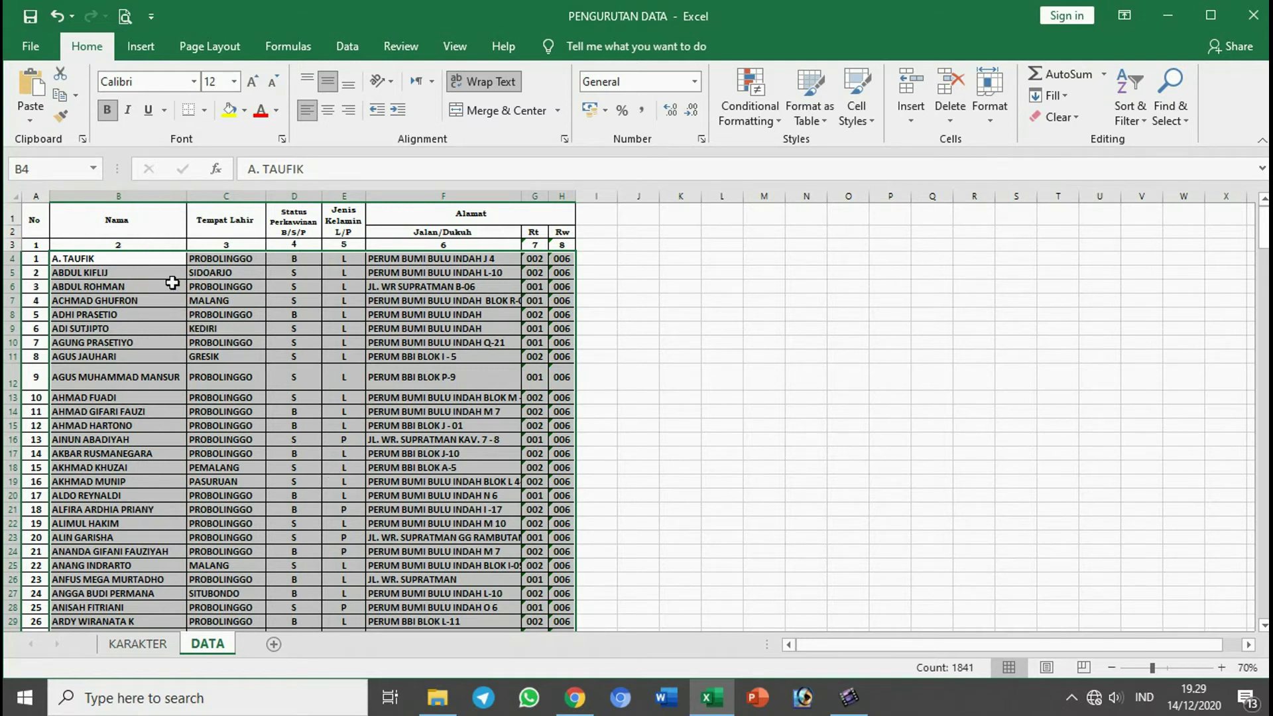
key(ctrl+z)
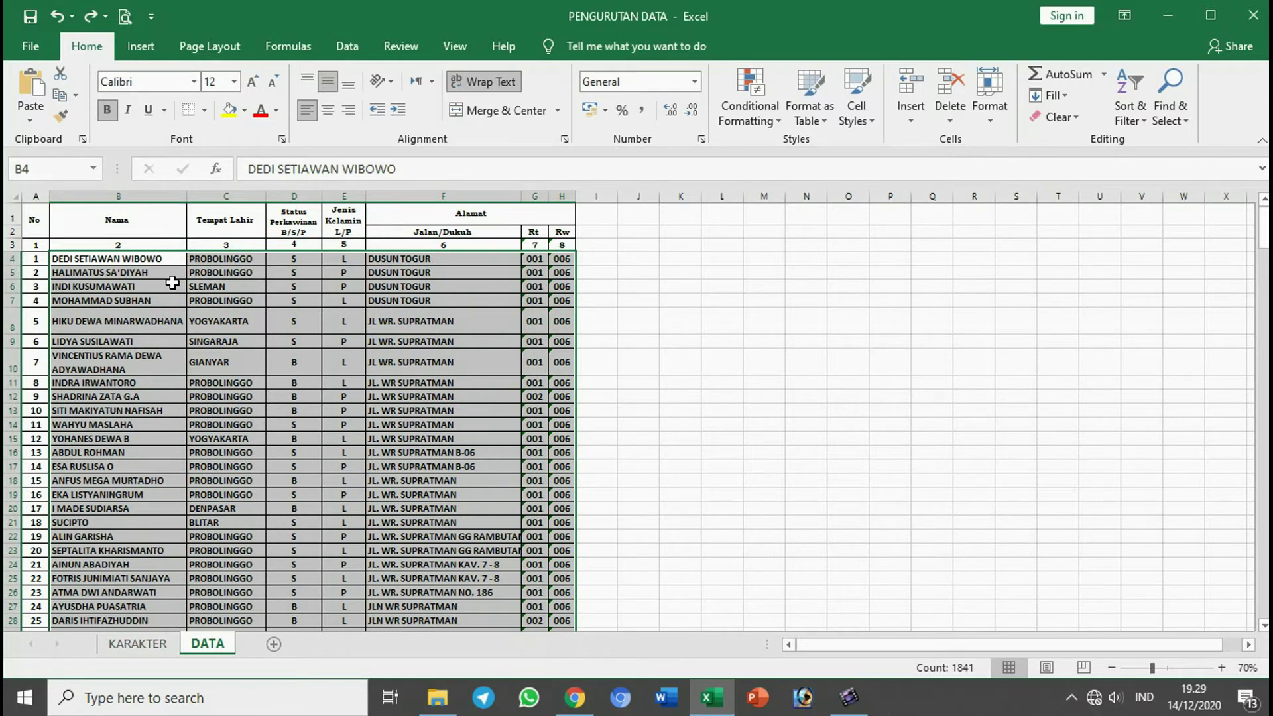
- Custom-sort the selected records by Column H on cell values from A to Z, treating numbers stored as text separately
click(1130, 112)
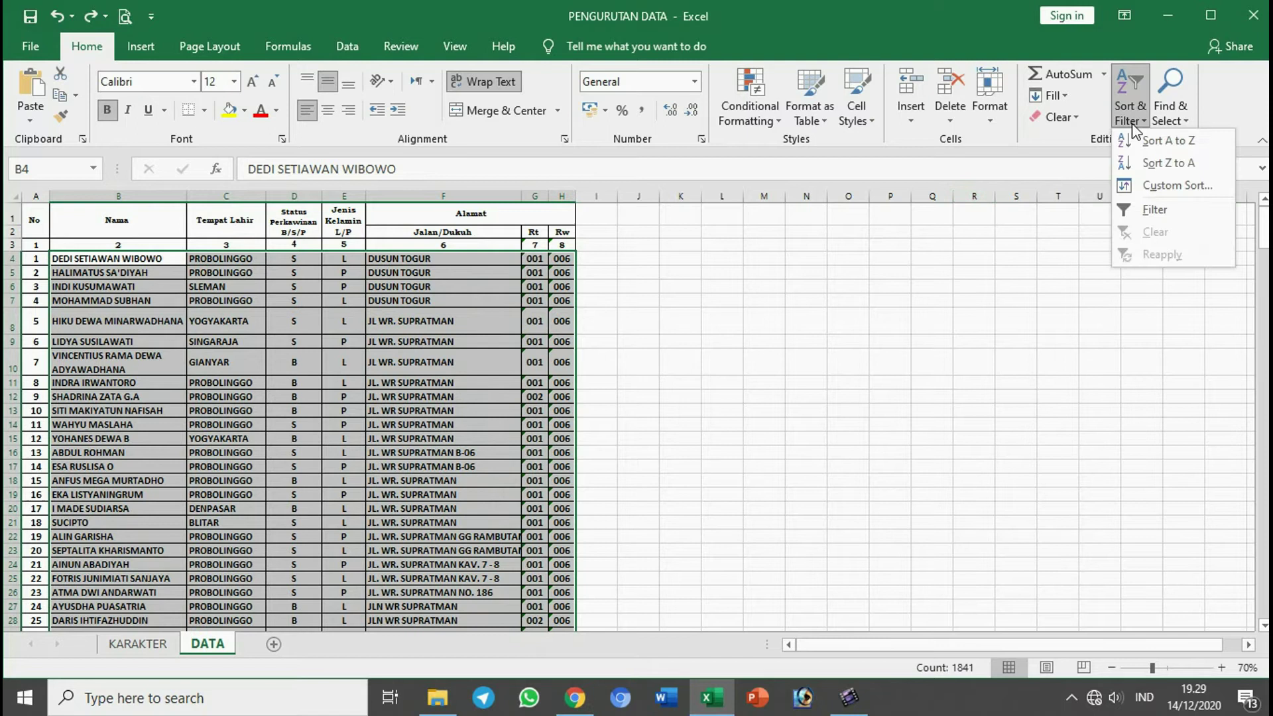
click(1151, 189)
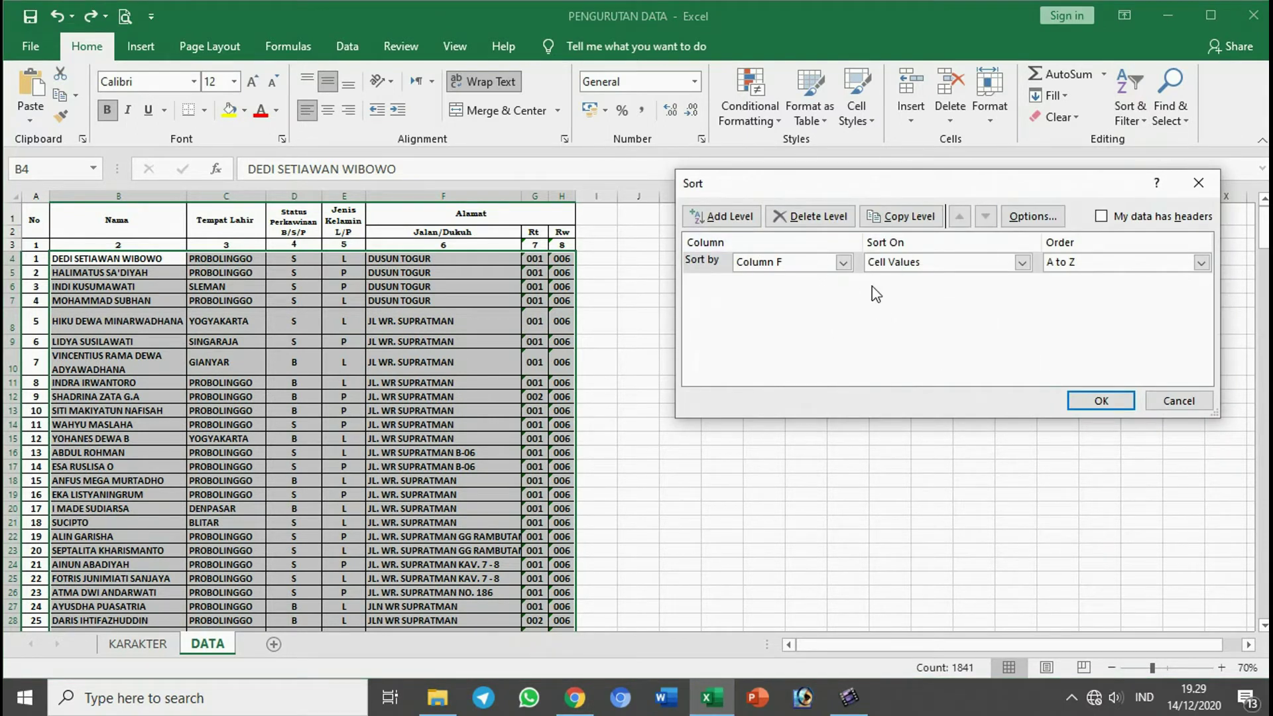
click(844, 263)
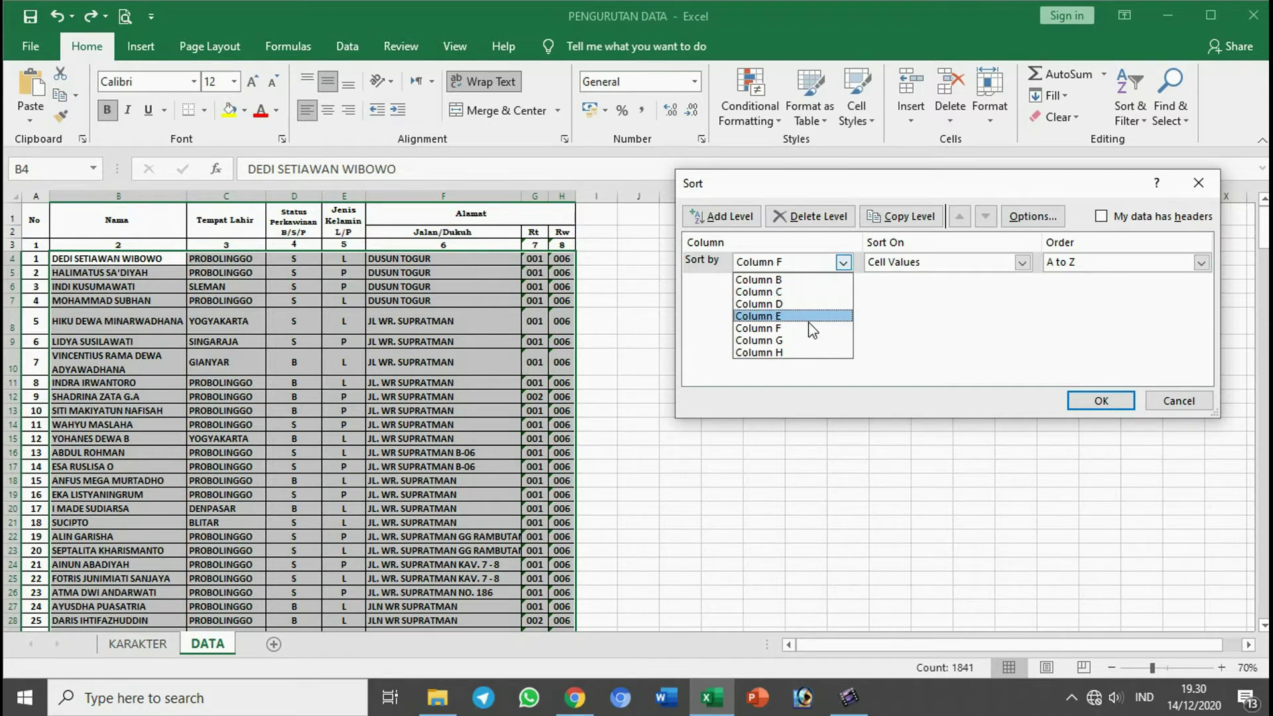
click(754, 356)
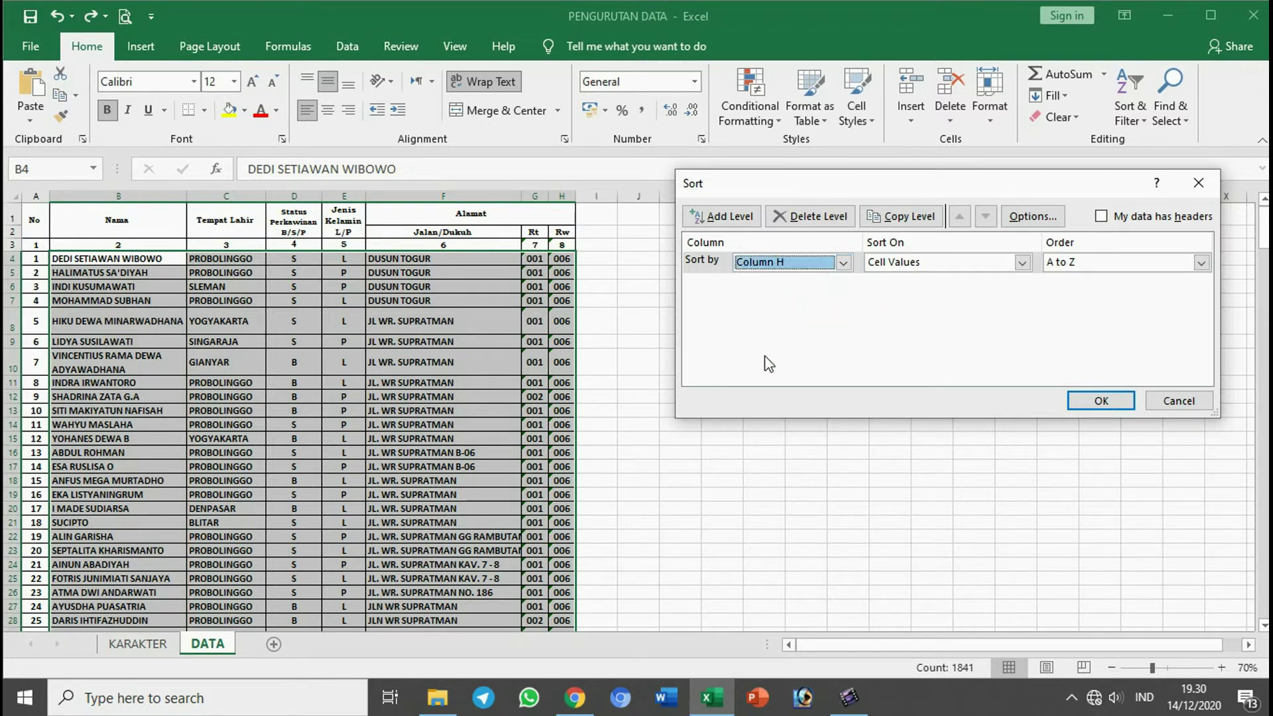
click(1099, 400)
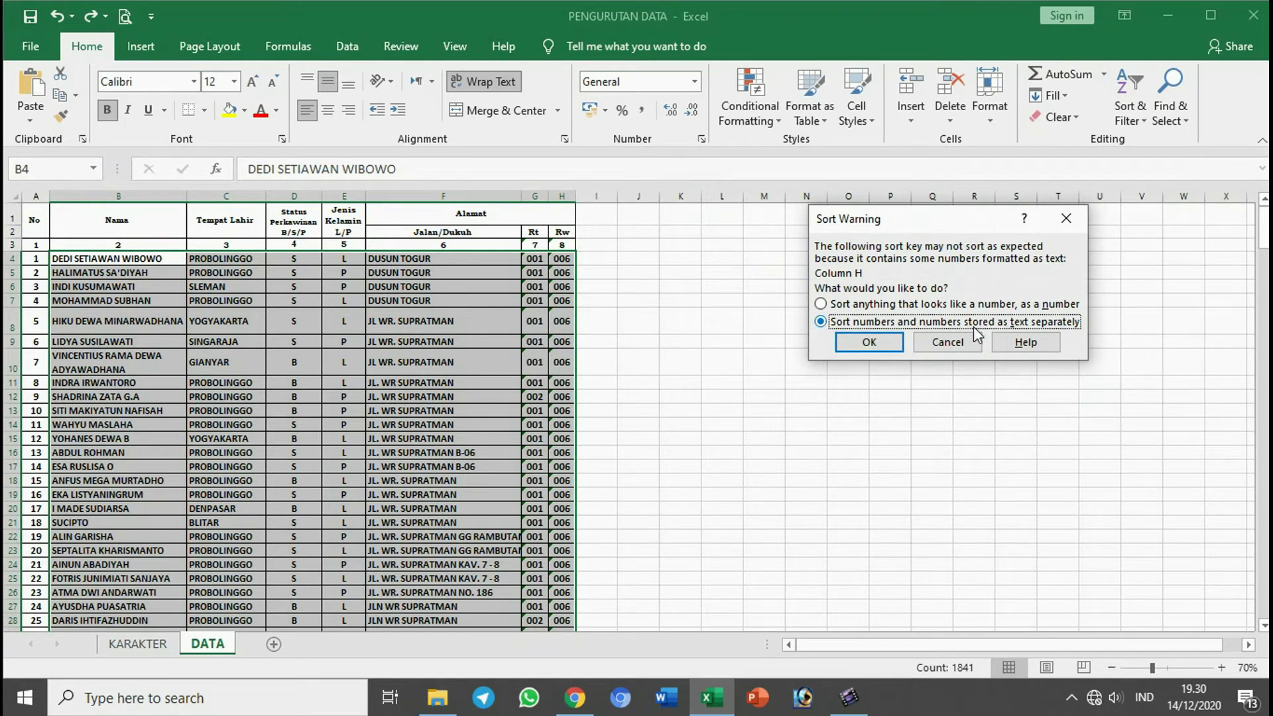
click(856, 344)
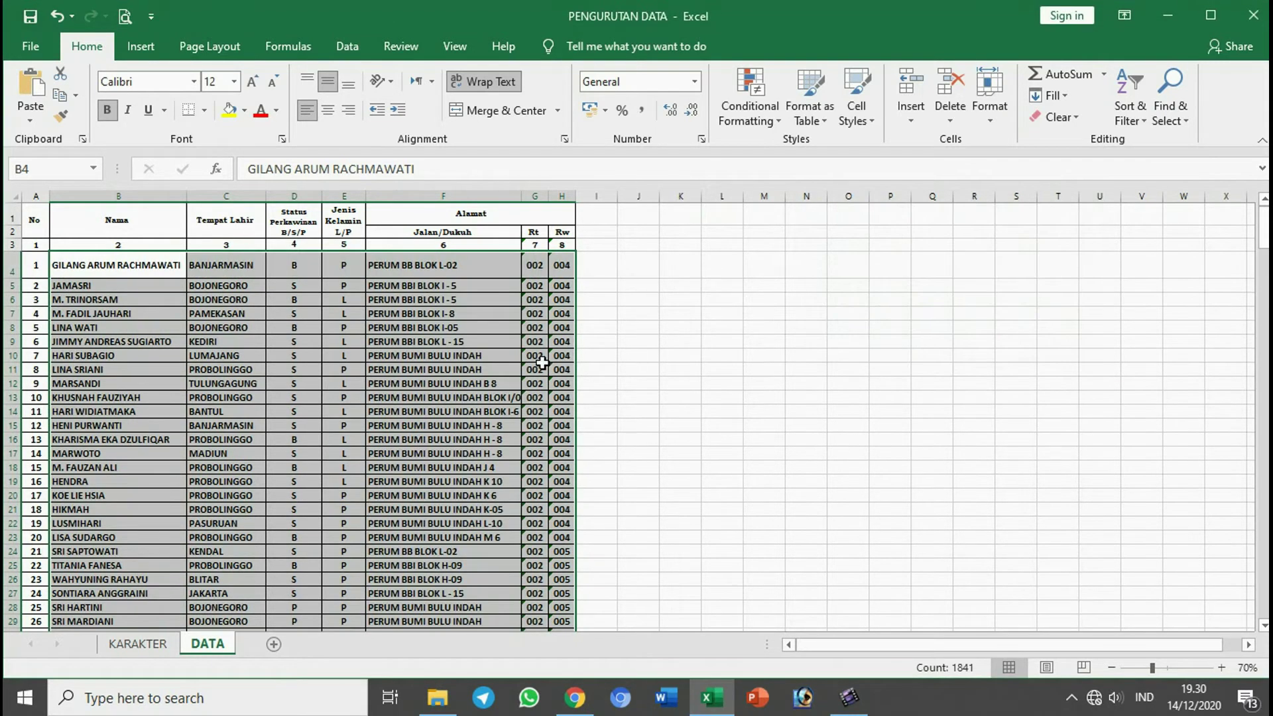
- Examine the Rw column down the list to check how the sorted records are grouped
click(542, 363)
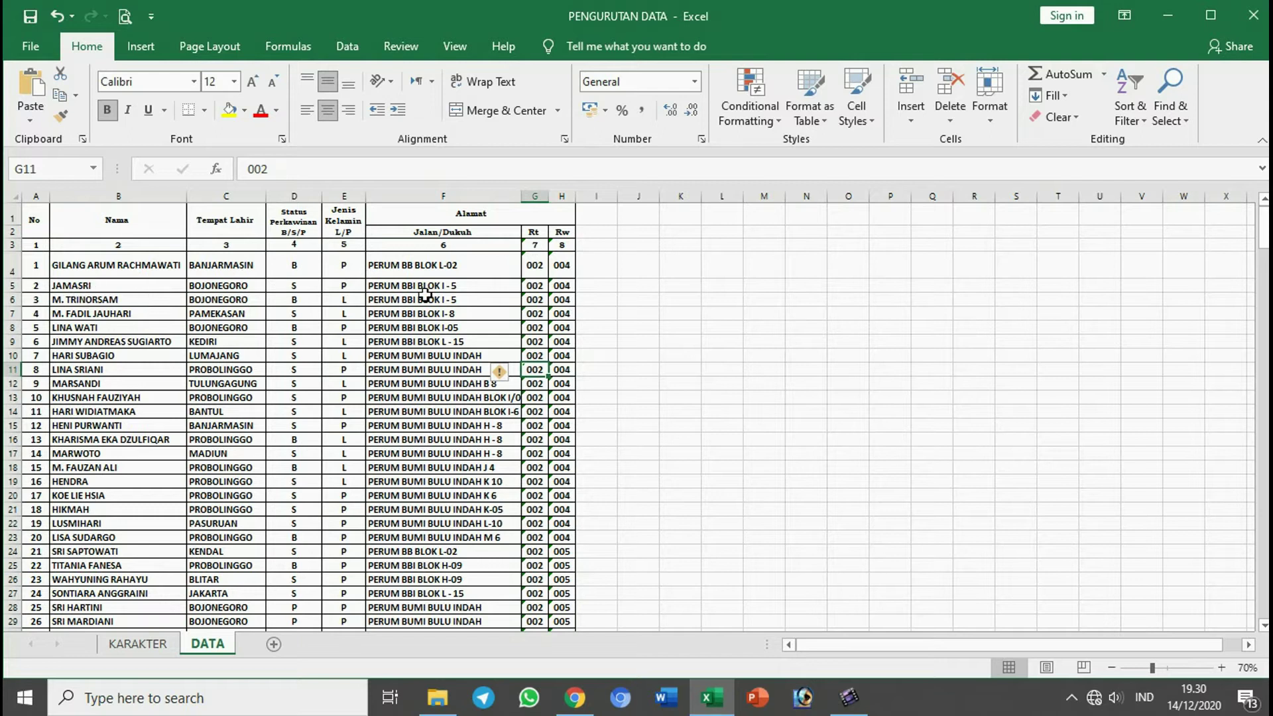
scroll(559, 296, down, 8)
scroll(556, 358, up, 8)
drag(562, 264, 559, 524)
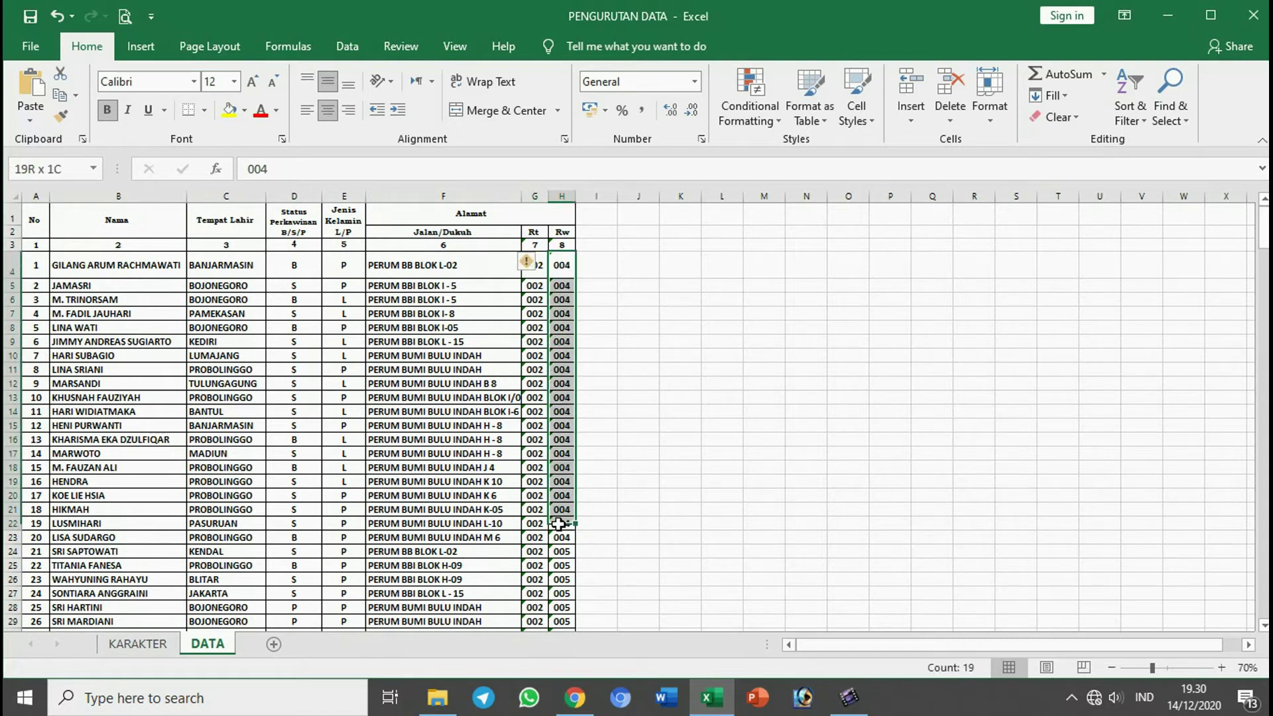
scroll(559, 522, down, 5)
click(559, 521)
scroll(559, 521, down, 5)
click(560, 518)
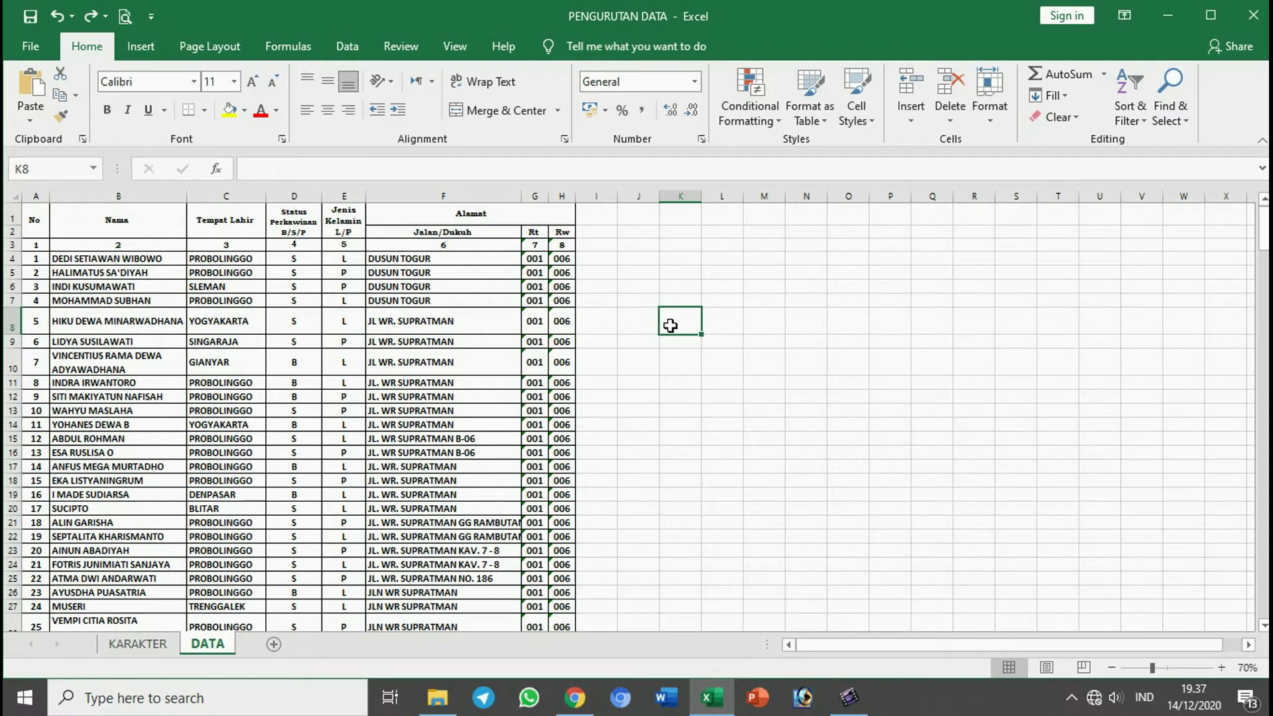
- Select the records in B4:H266 and set up a custom sort with Column H as the first sort key
drag(99, 260, 563, 589)
scroll(1077, 304, up, 6)
click(1130, 112)
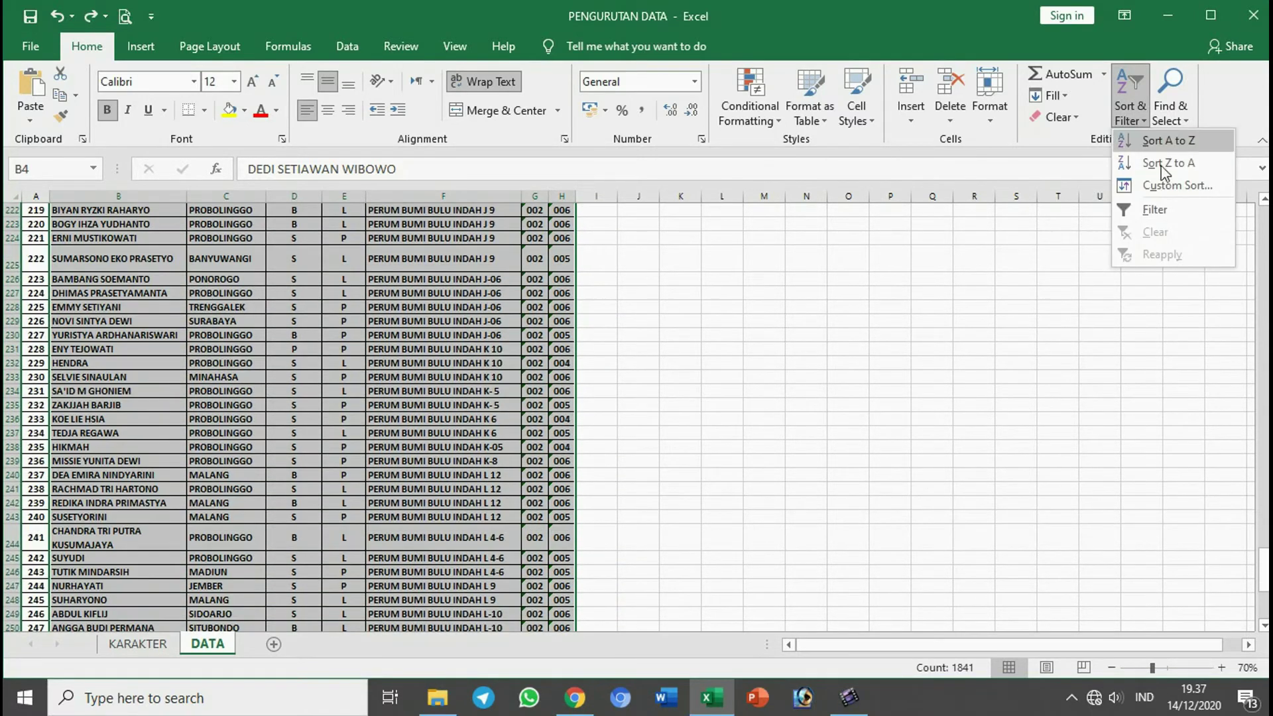
click(1161, 187)
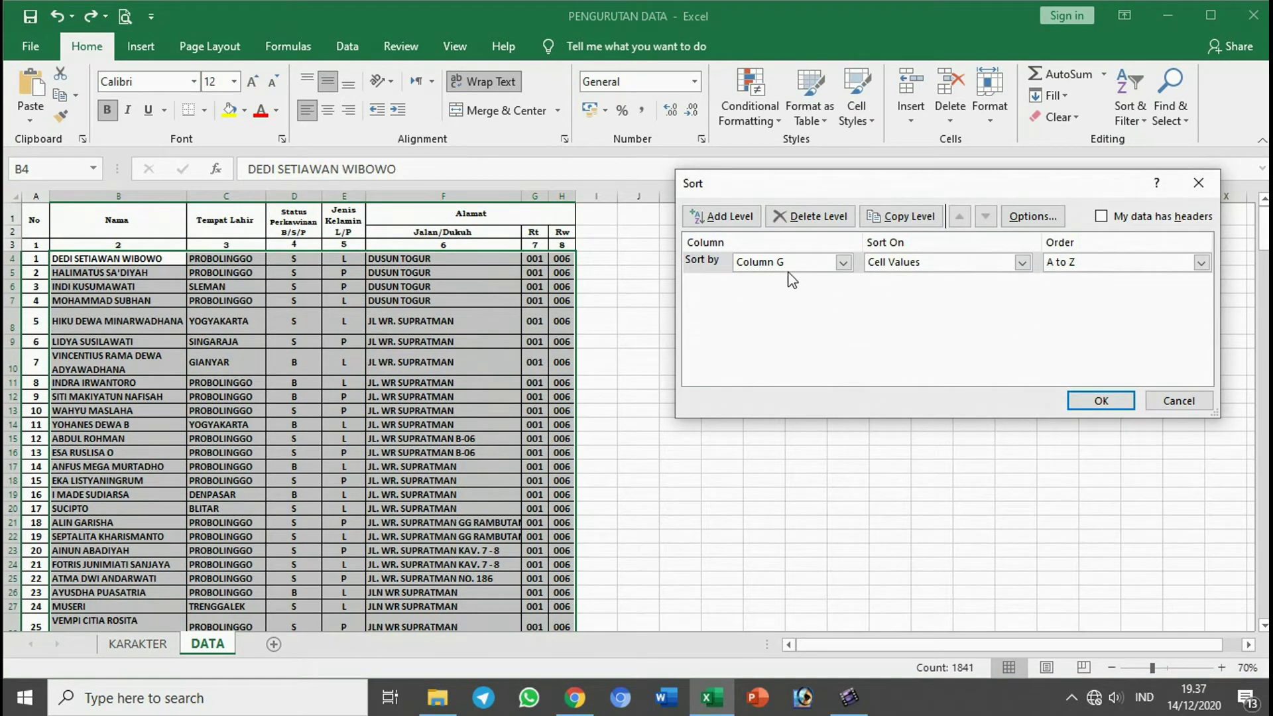
click(843, 263)
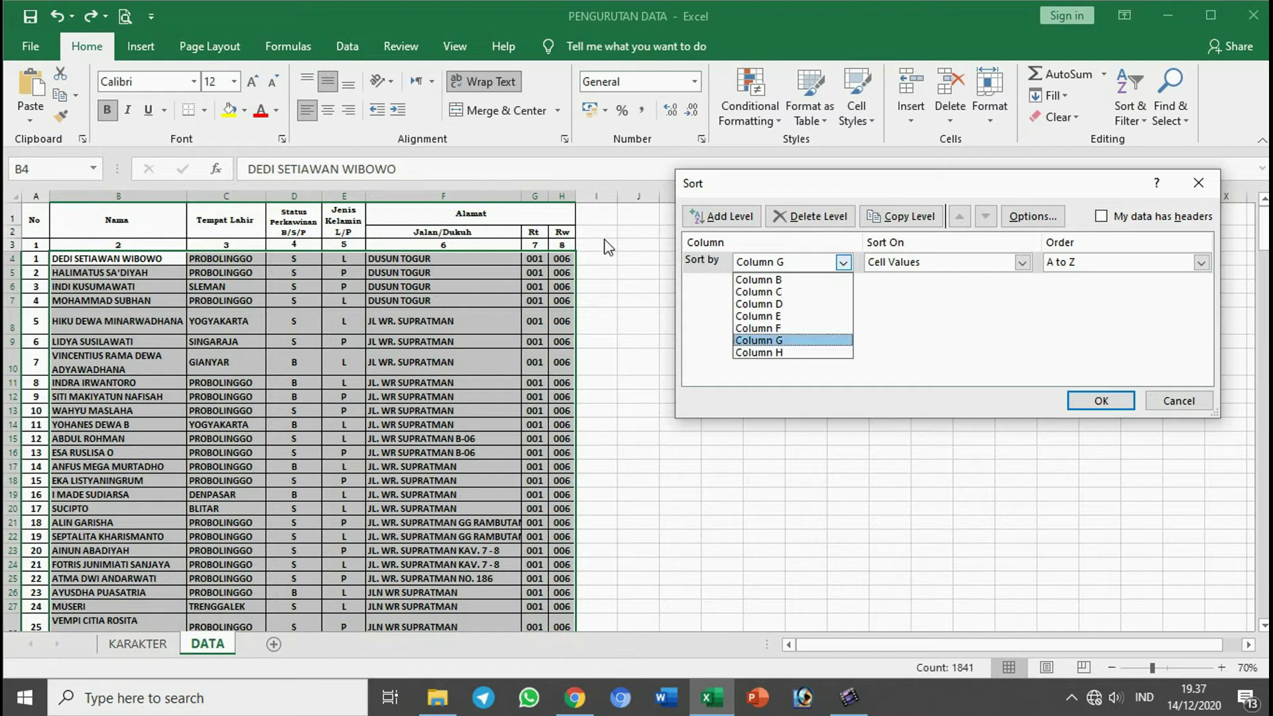
click(775, 352)
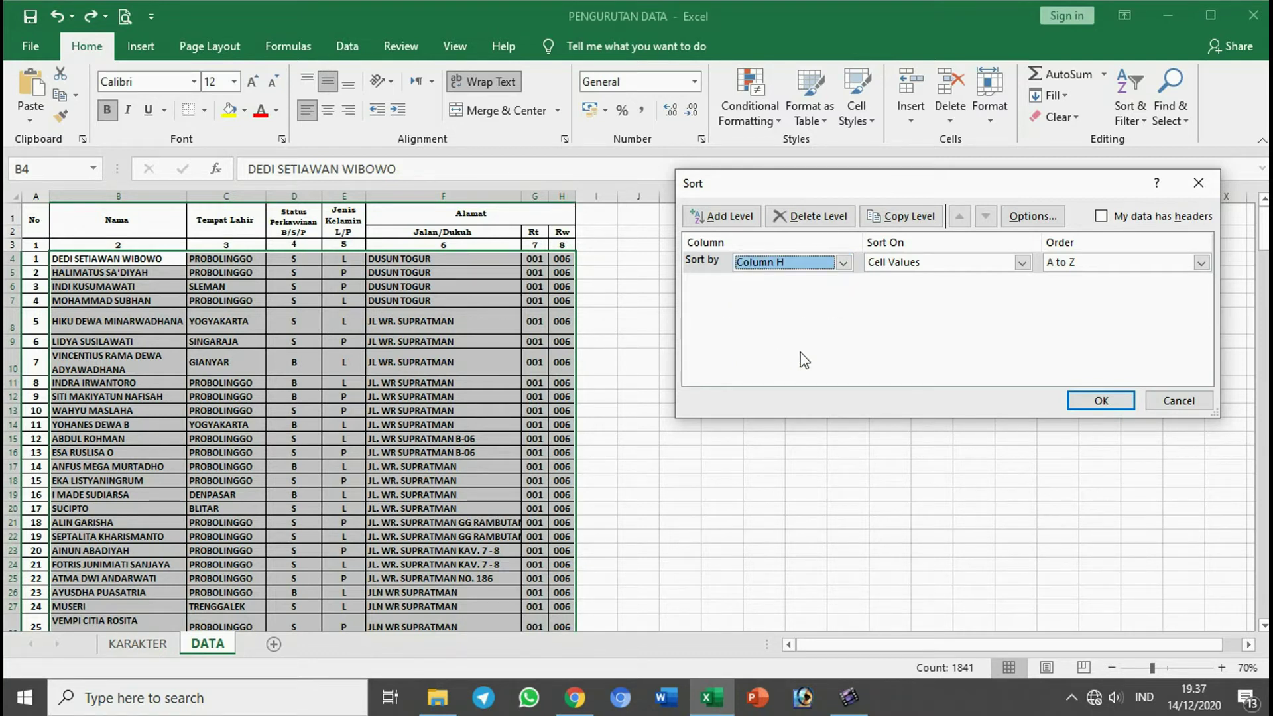
- Add Column G as the second sort level, A to Z, and apply the sort with numbers stored as text treated separately
click(724, 218)
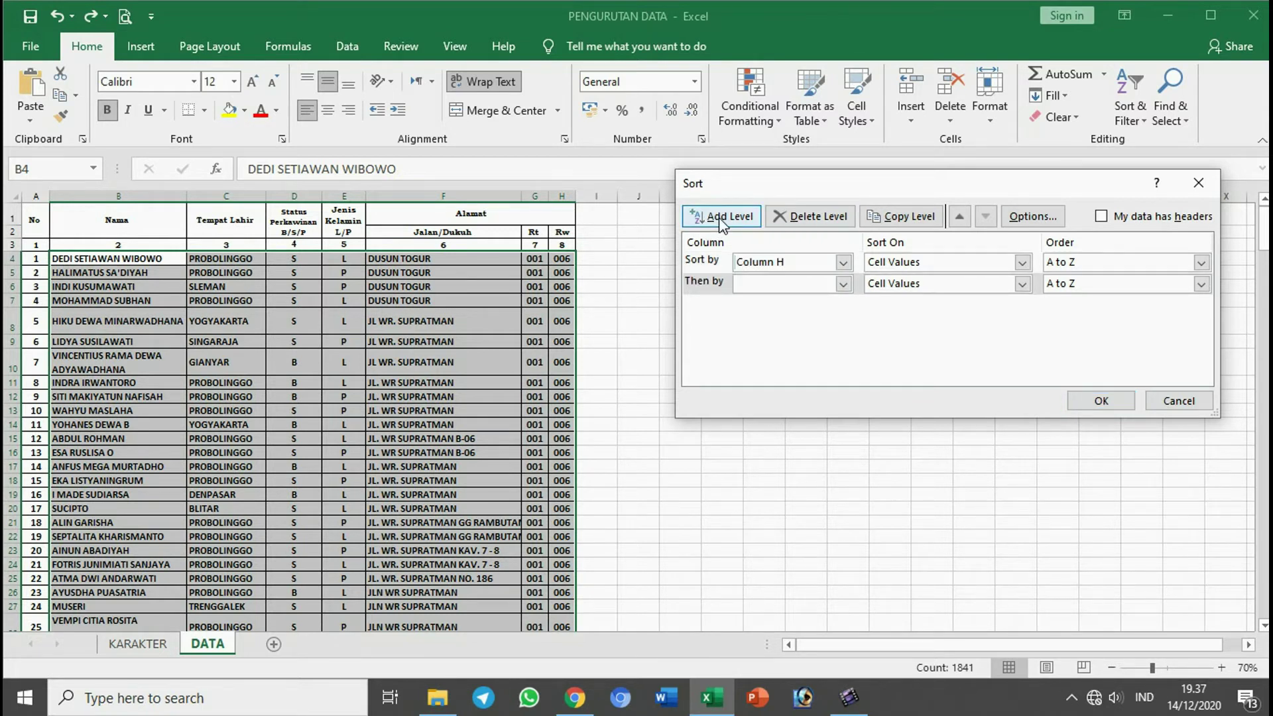
click(843, 285)
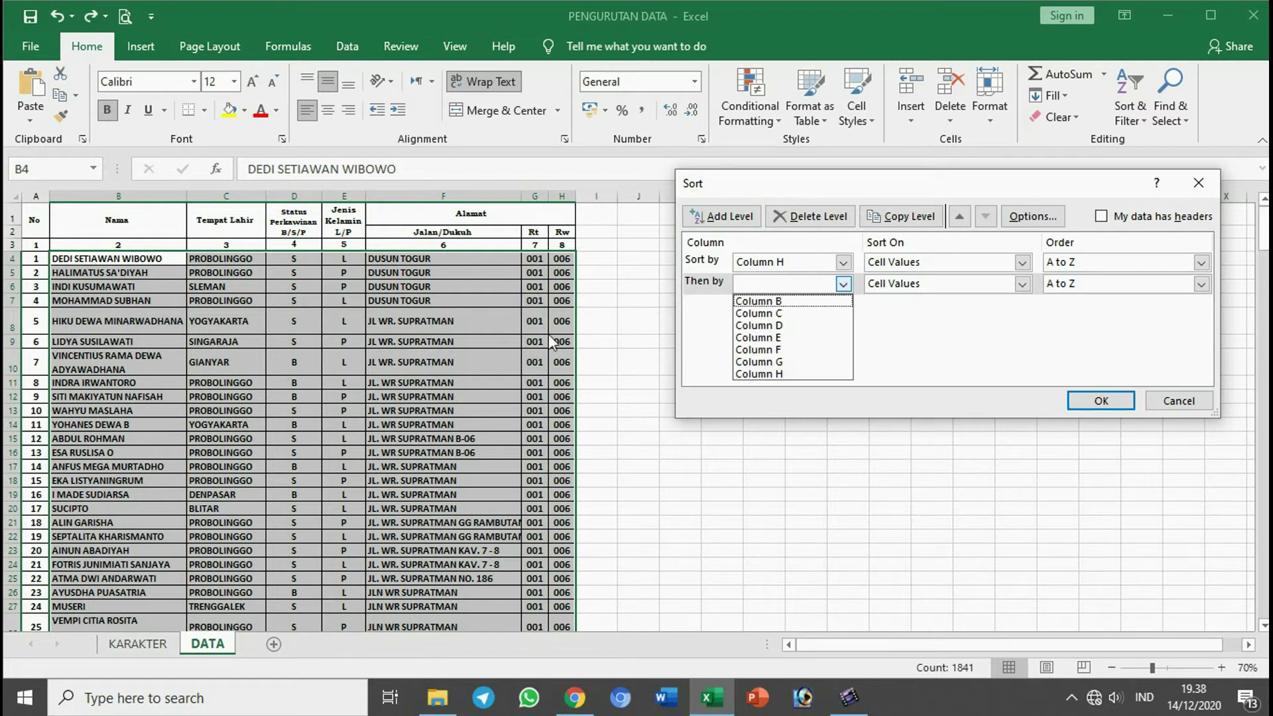
click(771, 362)
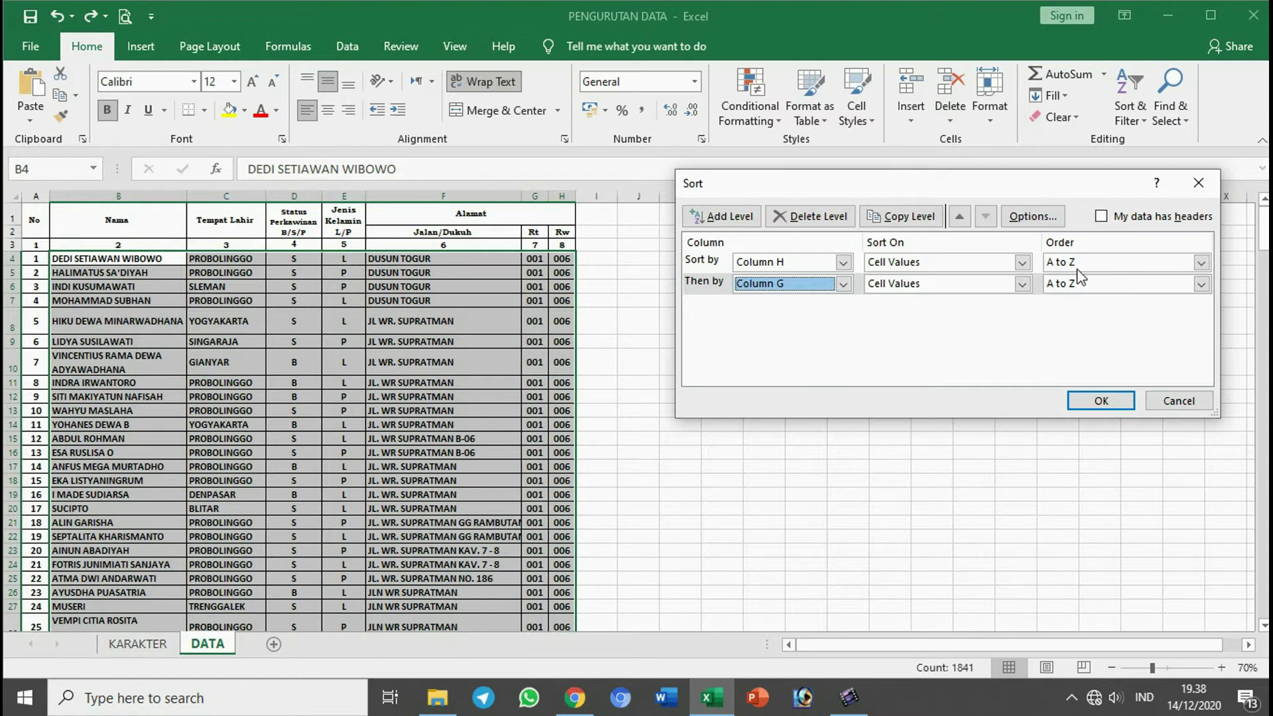
click(1100, 398)
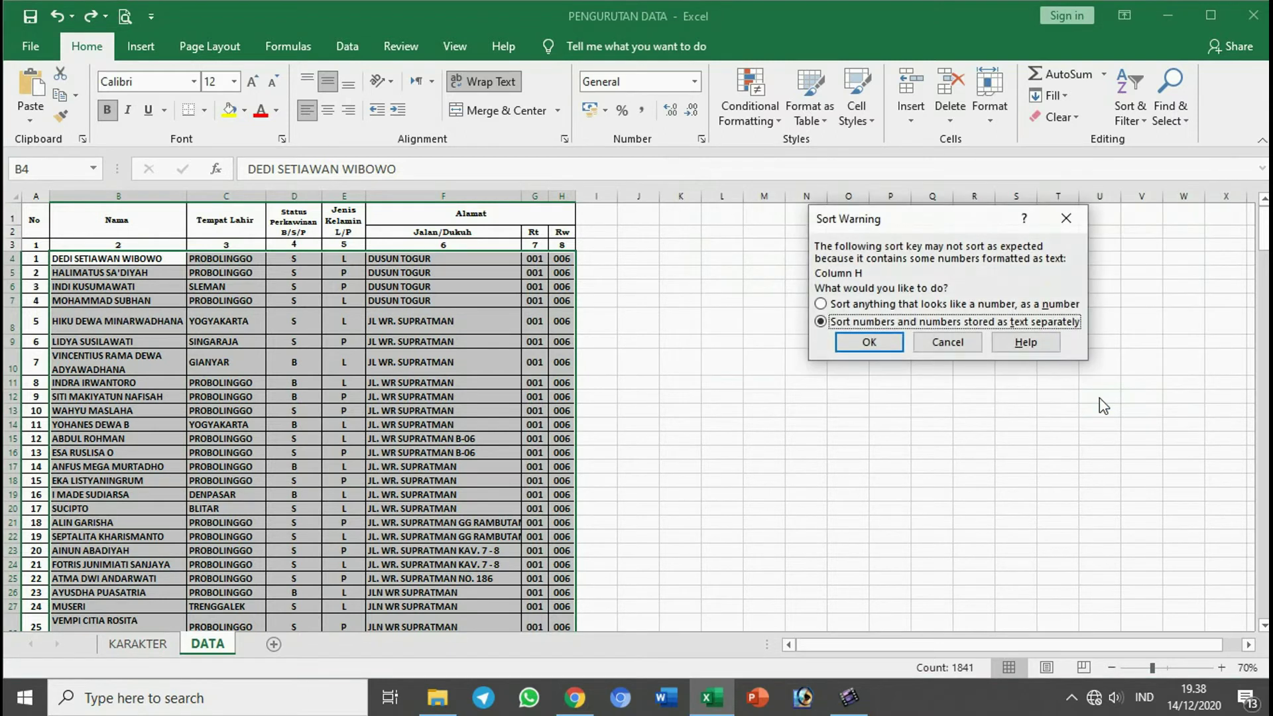
click(877, 343)
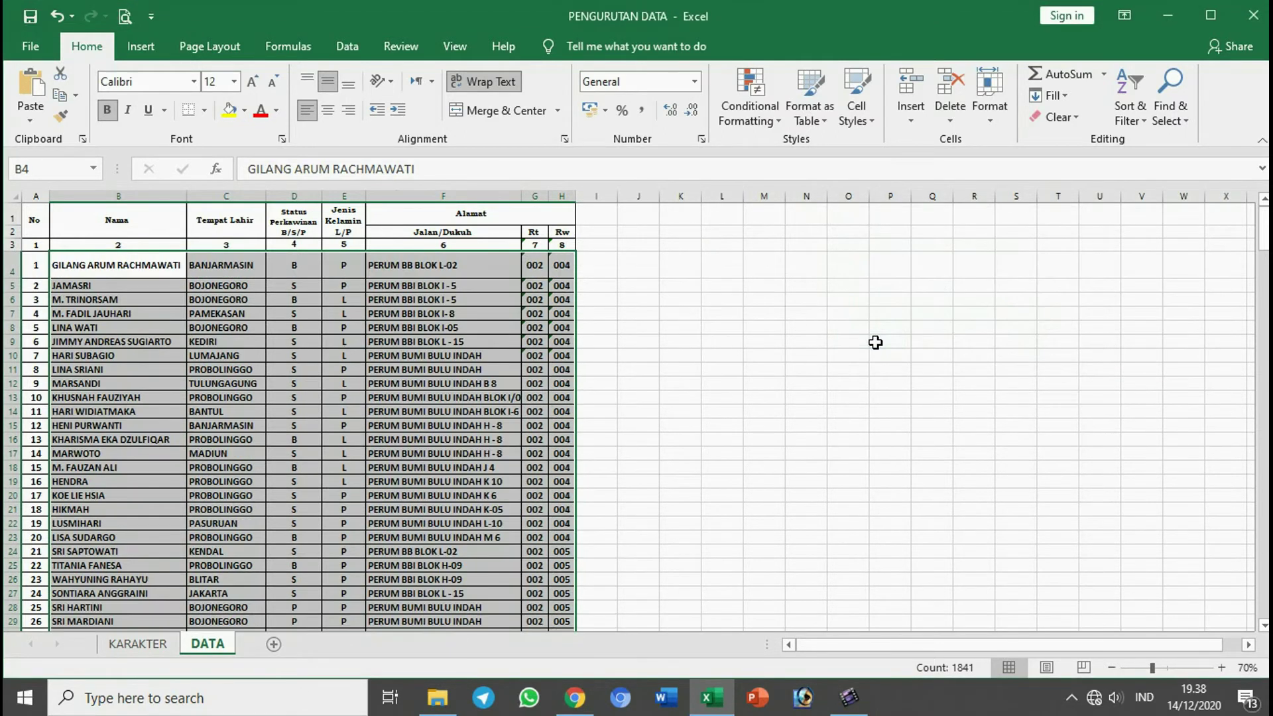
- Check the Rt and Rw columns to see how the records are ordered after the two-level sort
click(666, 343)
click(534, 266)
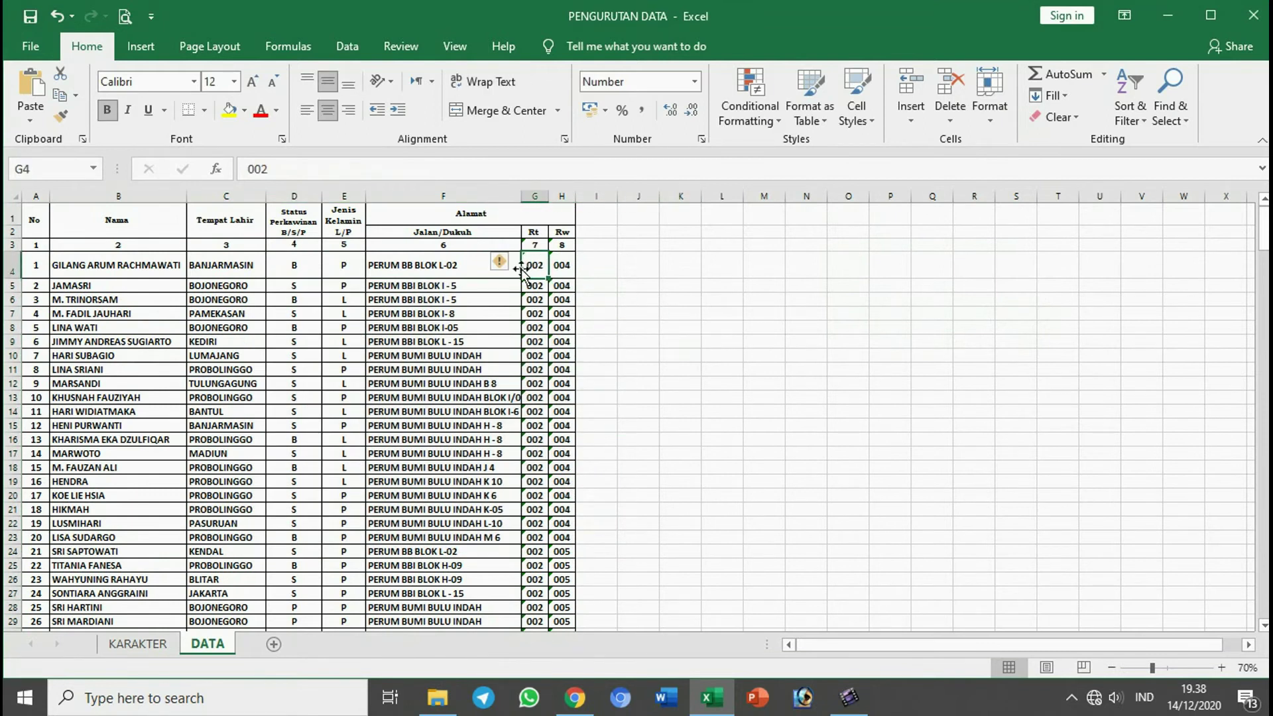
click(564, 273)
scroll(565, 287, down, 8)
scroll(573, 321, up, 2)
click(560, 266)
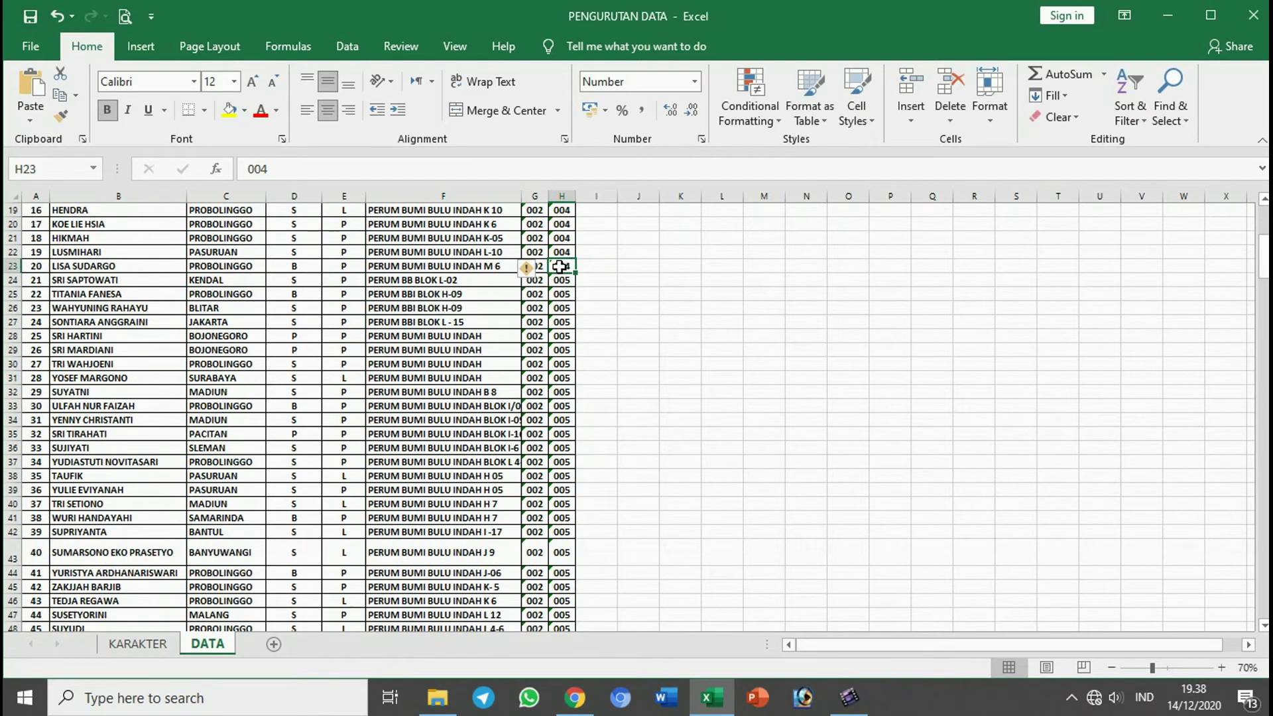
- Examine the Rw column on the sorted list for the rows where the group number changes, comparing the Rt values beside them
scroll(560, 266, up, 6)
scroll(569, 380, down, 5)
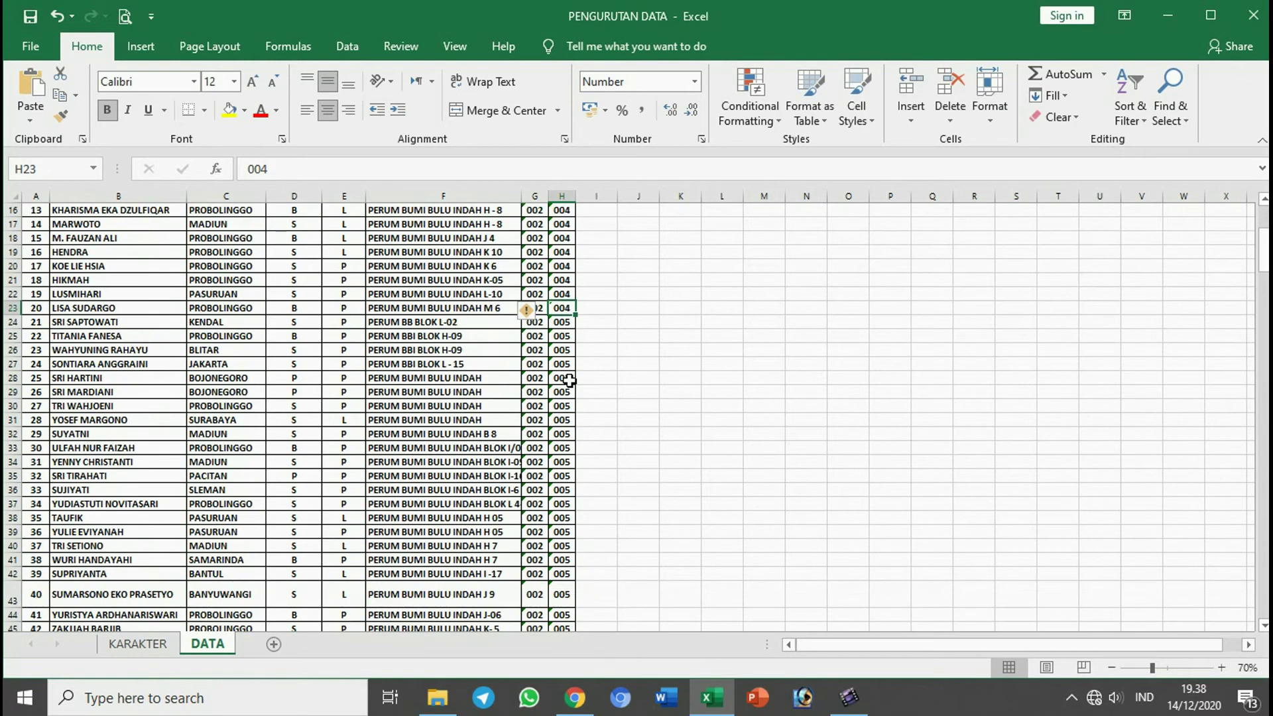
click(563, 323)
scroll(563, 331, down, 6)
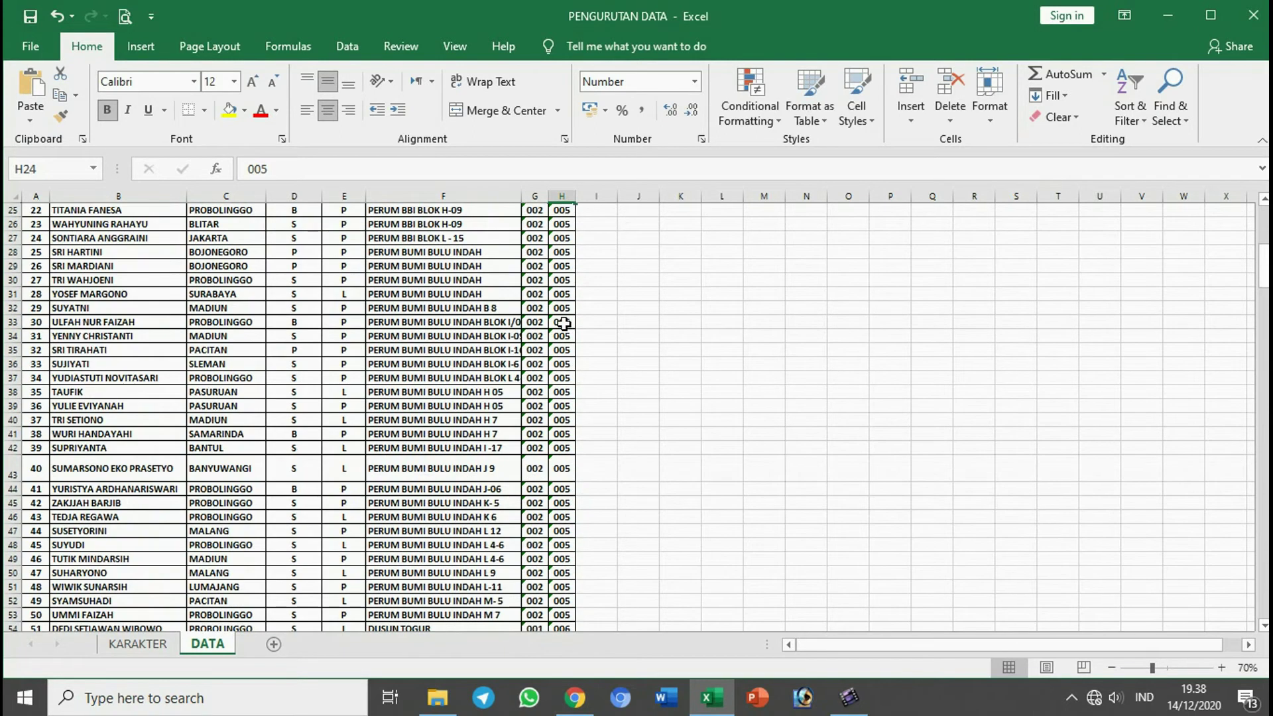
scroll(564, 354, down, 3)
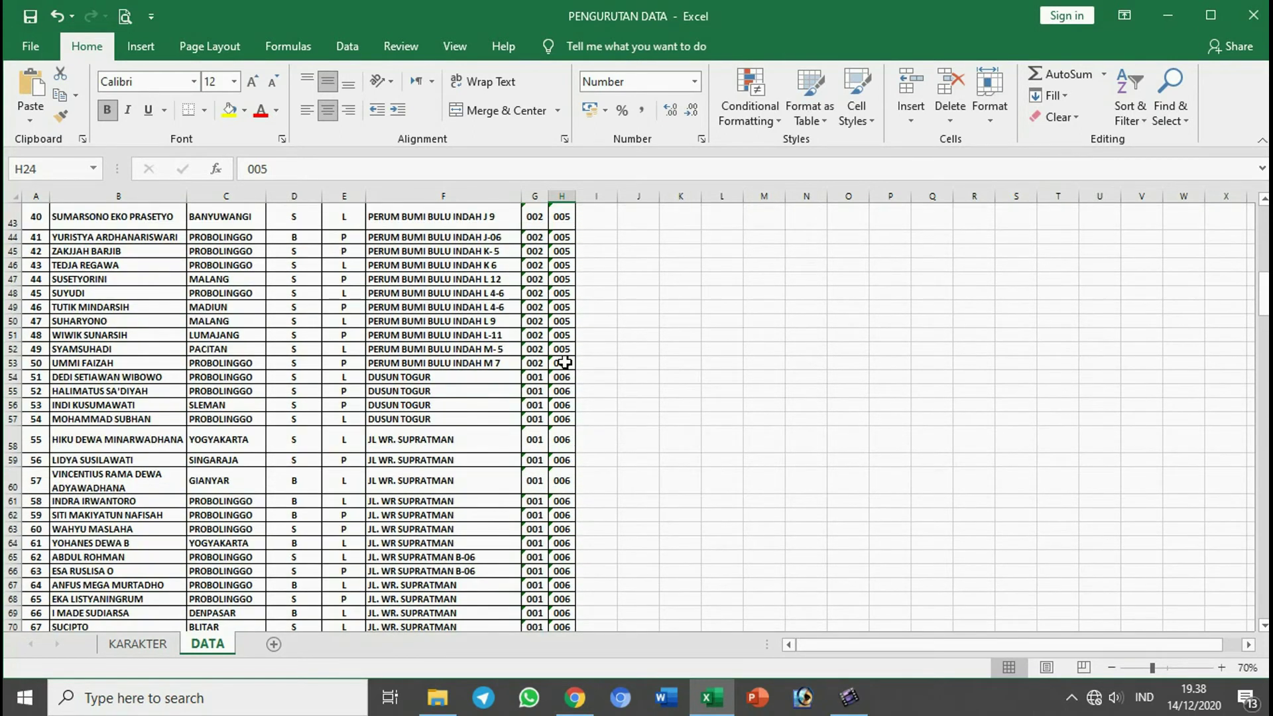
click(542, 348)
scroll(584, 352, down, 2)
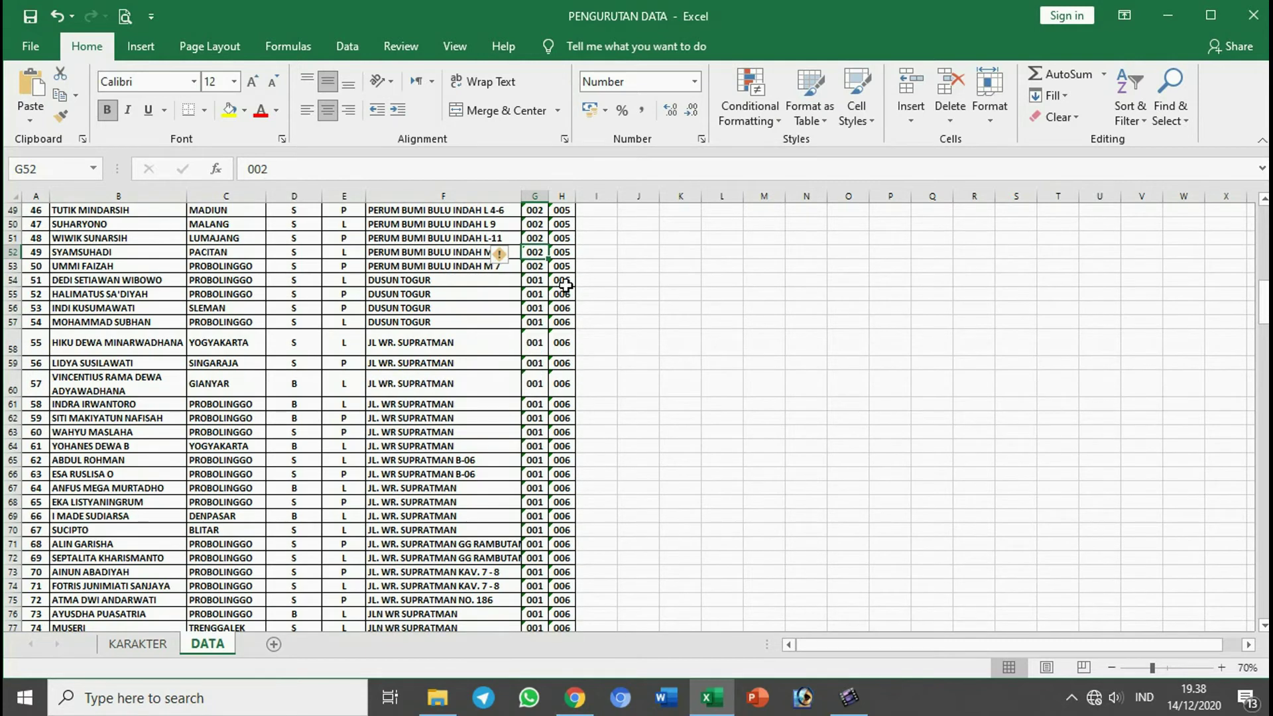
click(564, 285)
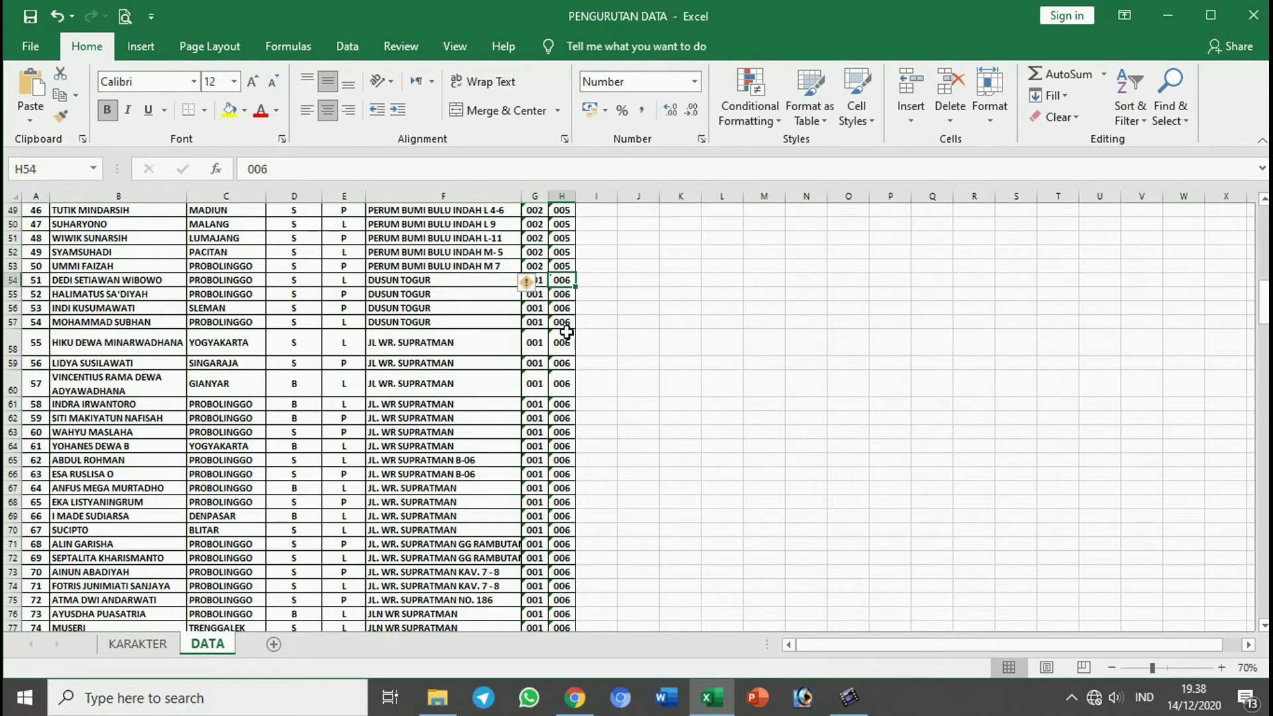
- Examine the Rt order within the last Rw group through the end of the list, and return to the first records
scroll(567, 329, down, 1)
scroll(563, 265, down, 2)
scroll(541, 331, up, 2)
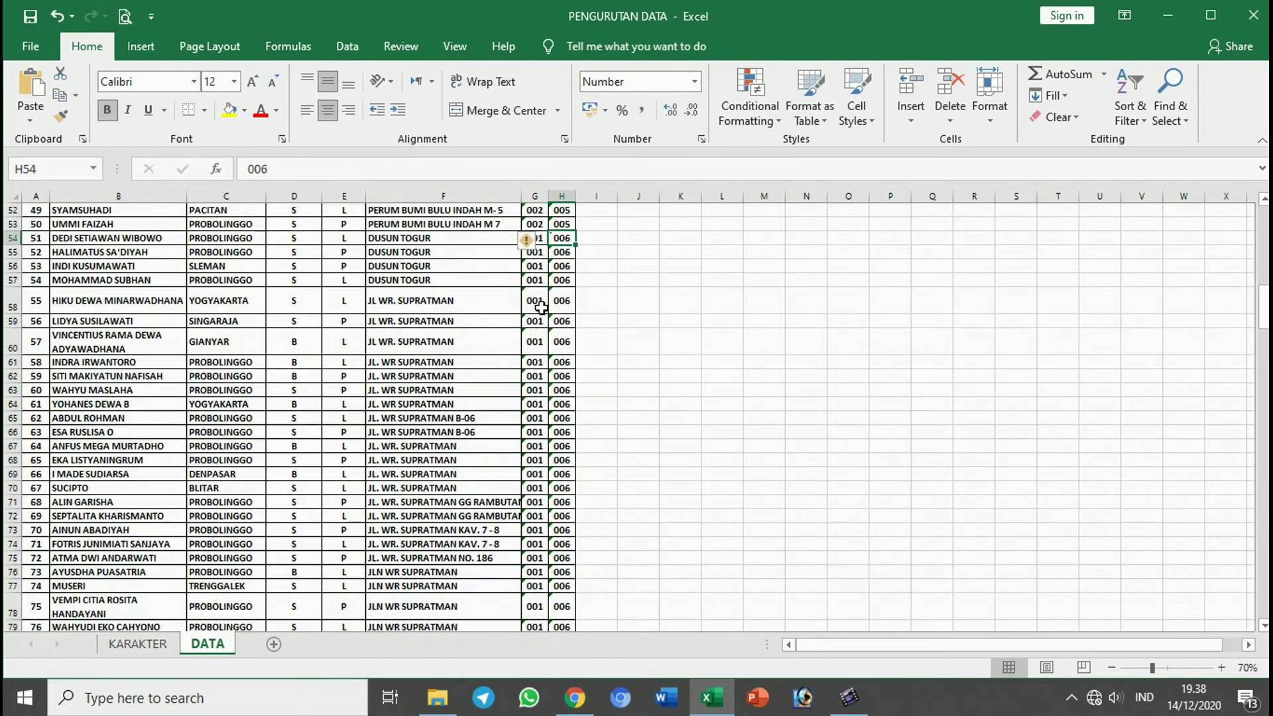
mouse_move(534, 239)
mouse_down()
mouse_move(547, 658)
mouse_move(530, 673)
mouse_move(519, 256)
mouse_move(543, 239)
mouse_up()
scroll(546, 257, up, 5)
scroll(547, 258, up, 1)
scroll(545, 332, down, 3)
scroll(539, 325, up, 1)
click(537, 345)
scroll(536, 411, down, 19)
scroll(535, 486, down, 1)
click(674, 446)
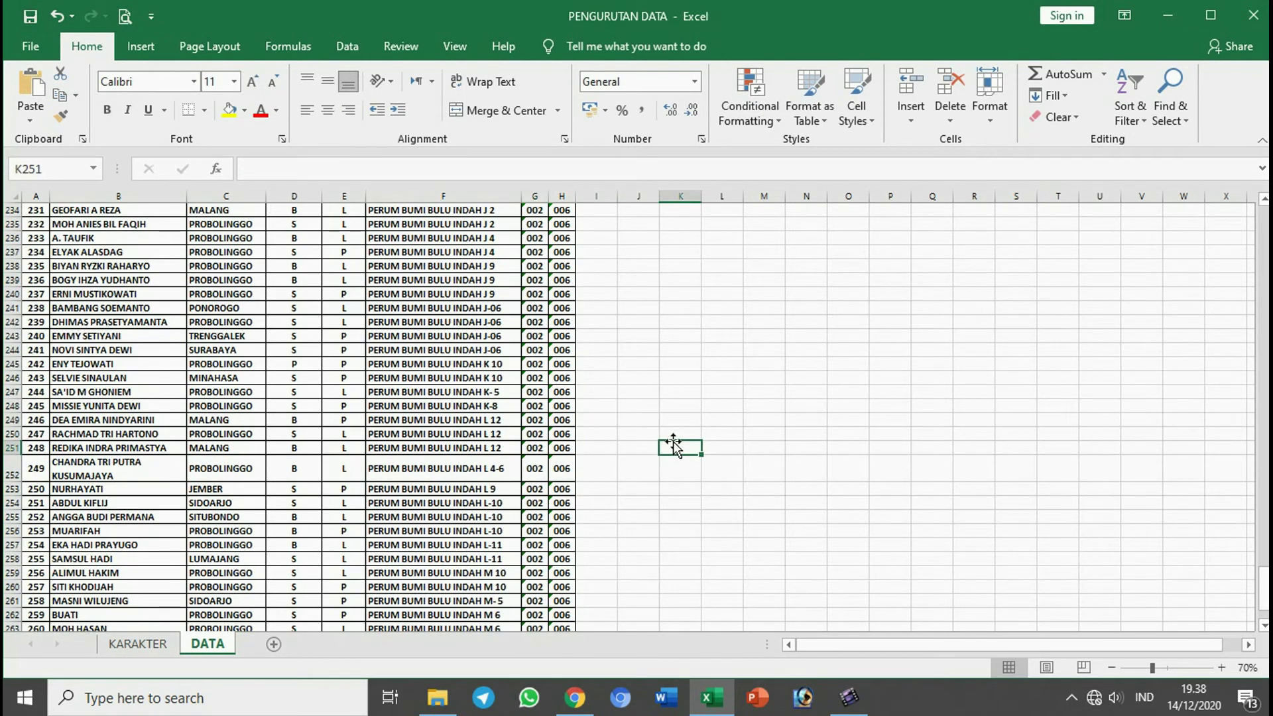
scroll(673, 441, up, 20)
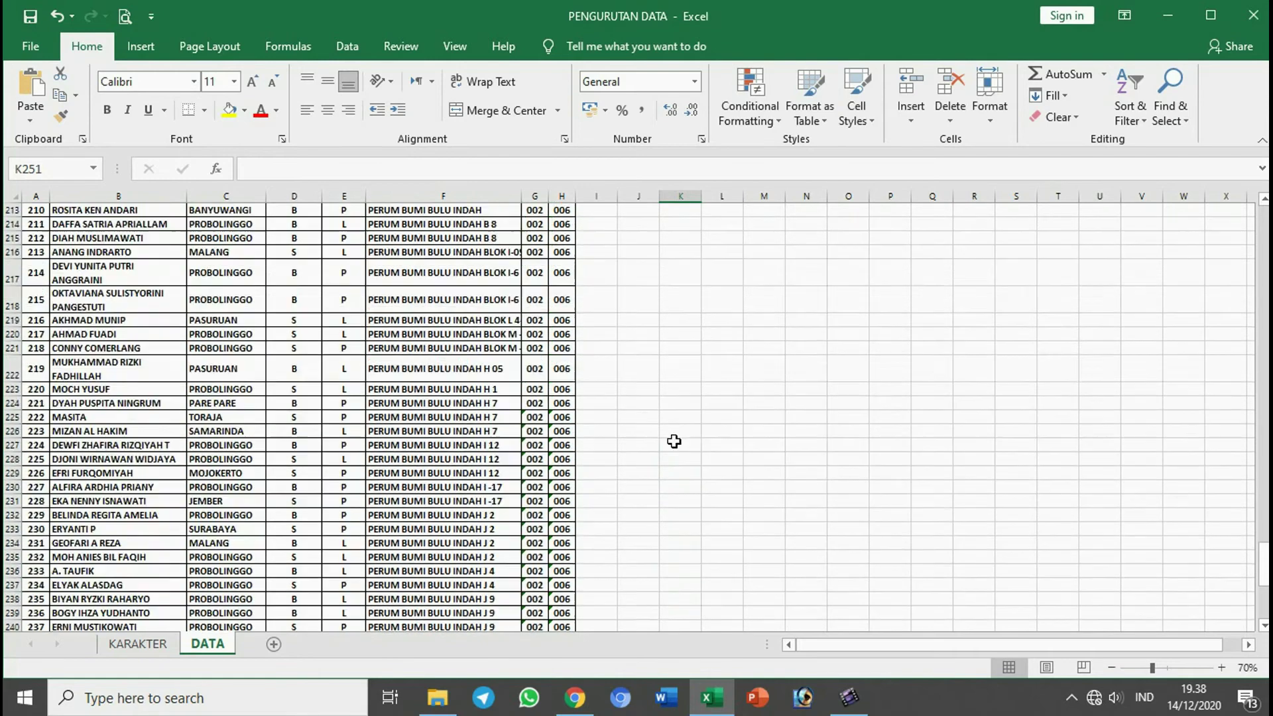
scroll(674, 441, up, 20)
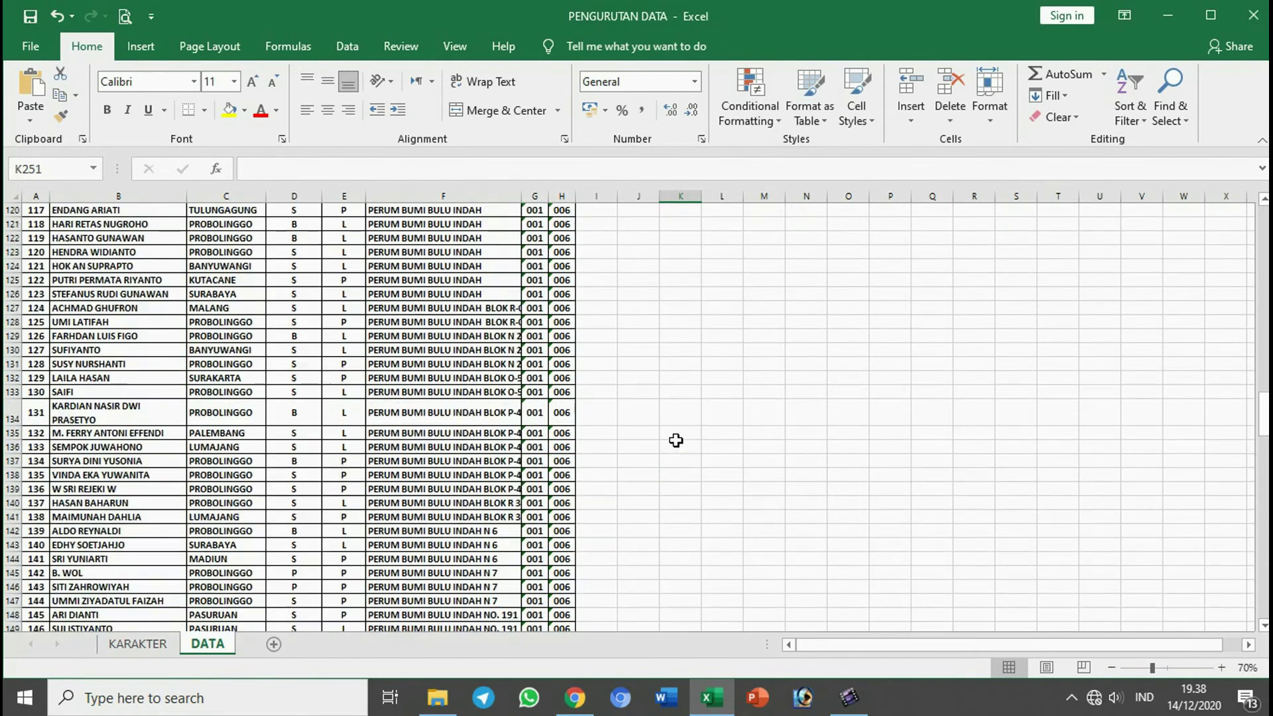
scroll(675, 440, up, 20)
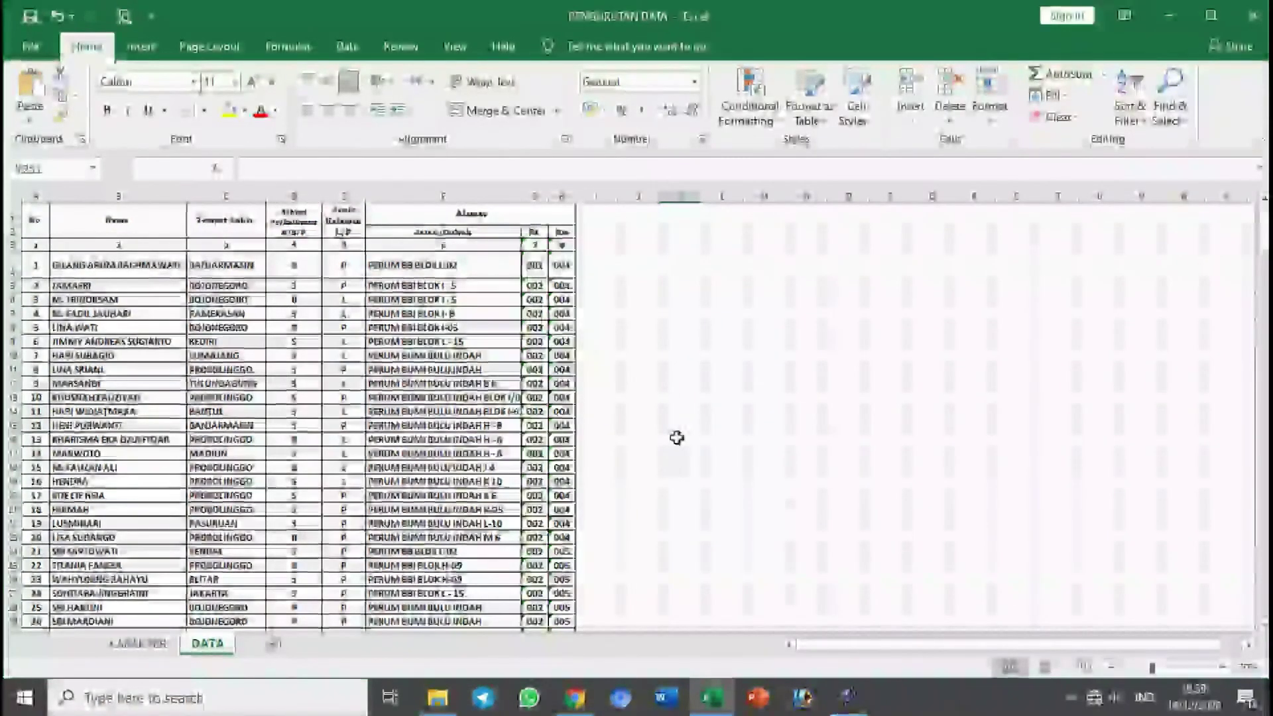
- Add filters to the numbered header row A3:H3
click(340, 266)
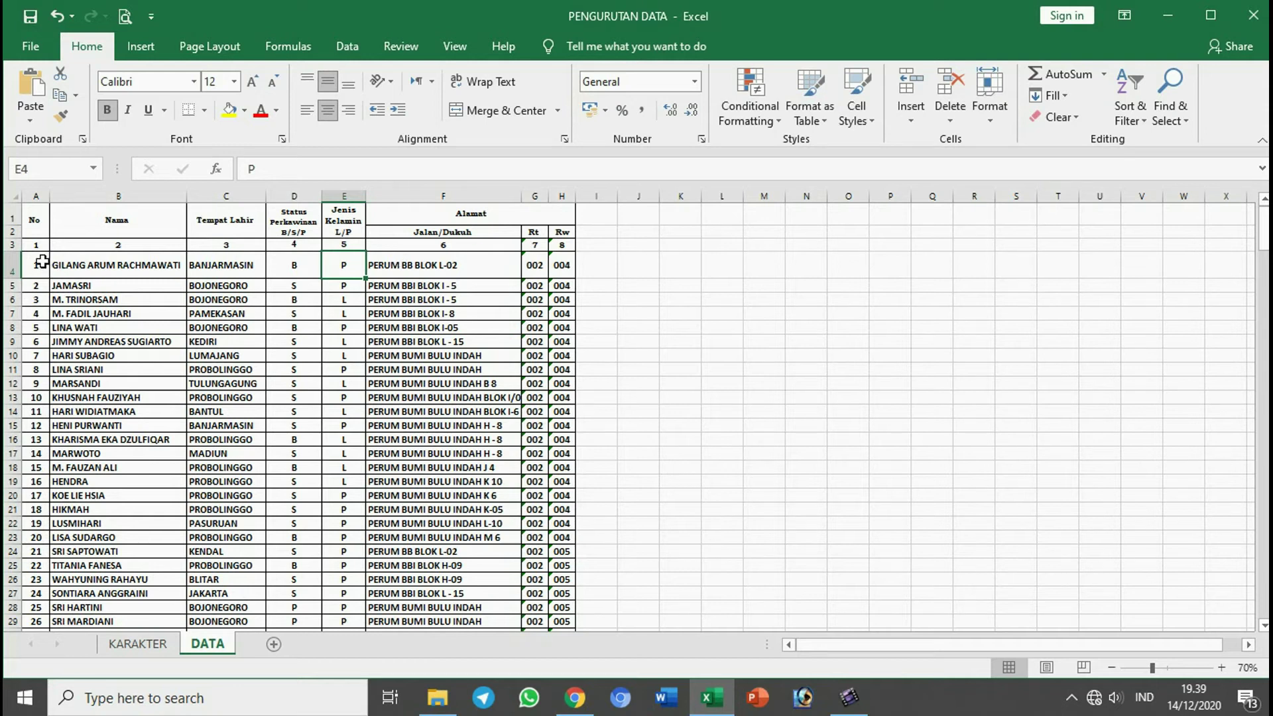
drag(35, 248, 559, 247)
click(1130, 113)
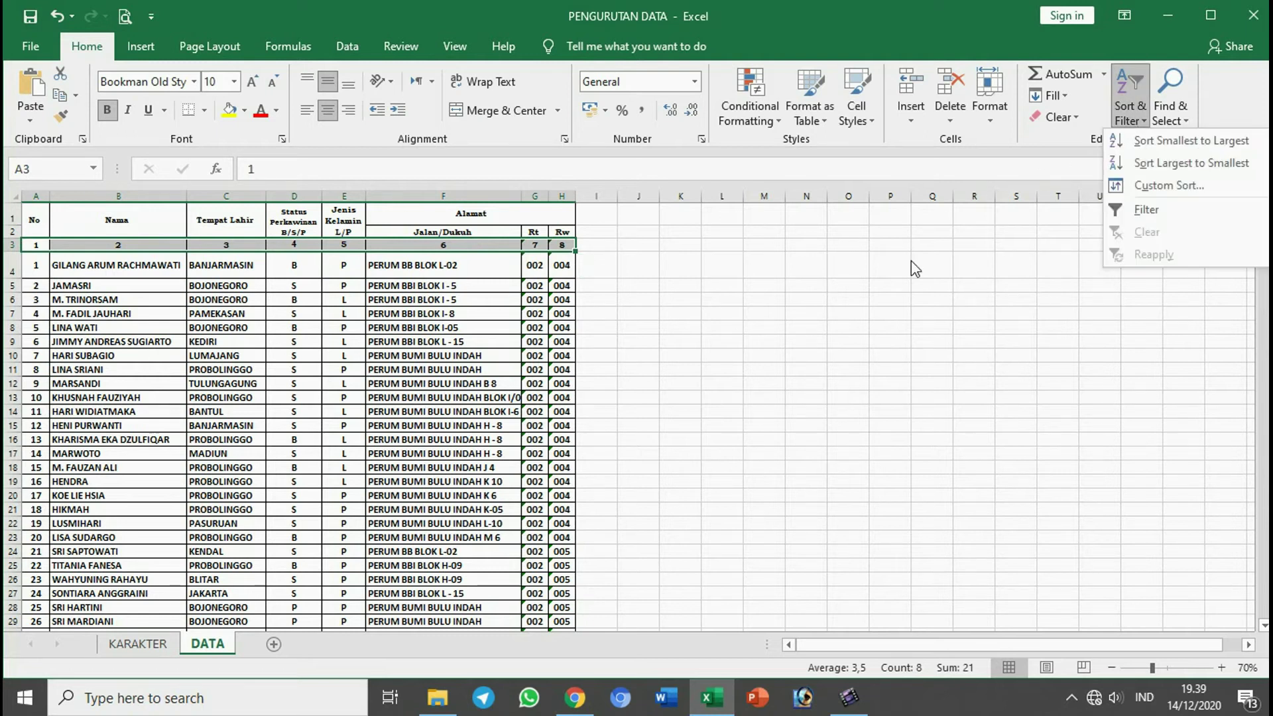
click(1146, 209)
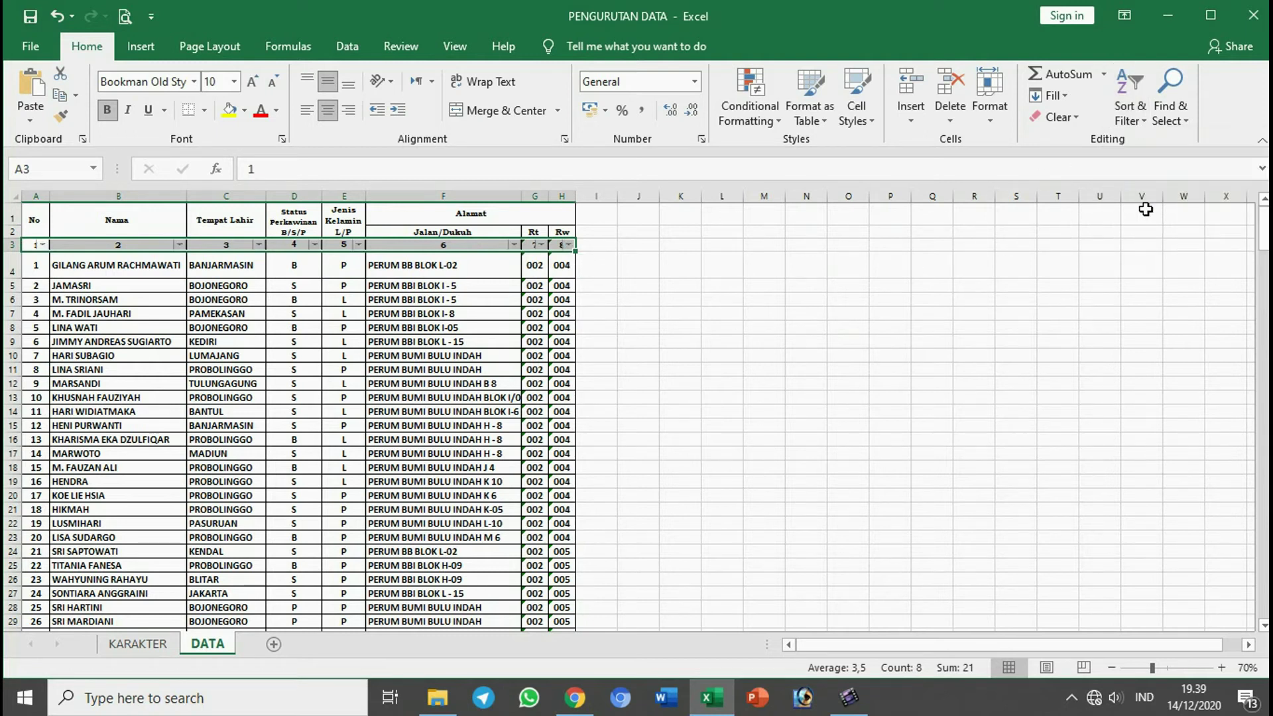
click(306, 343)
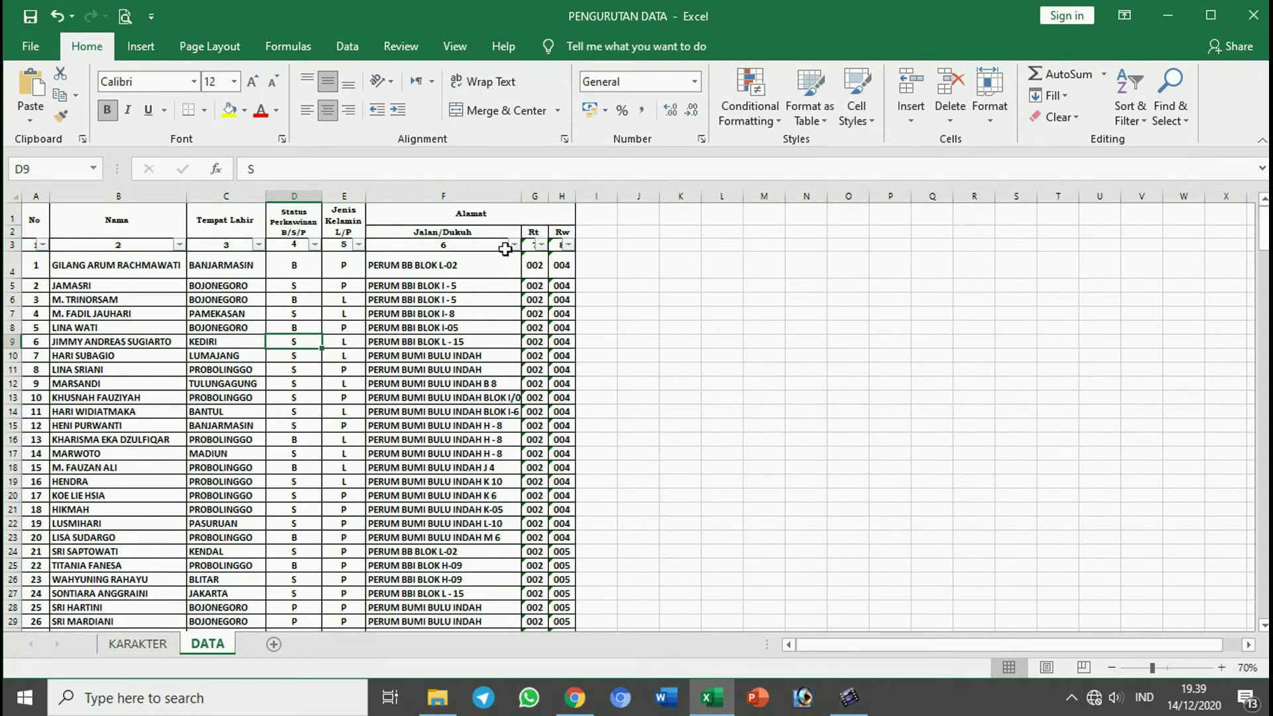
click(437, 244)
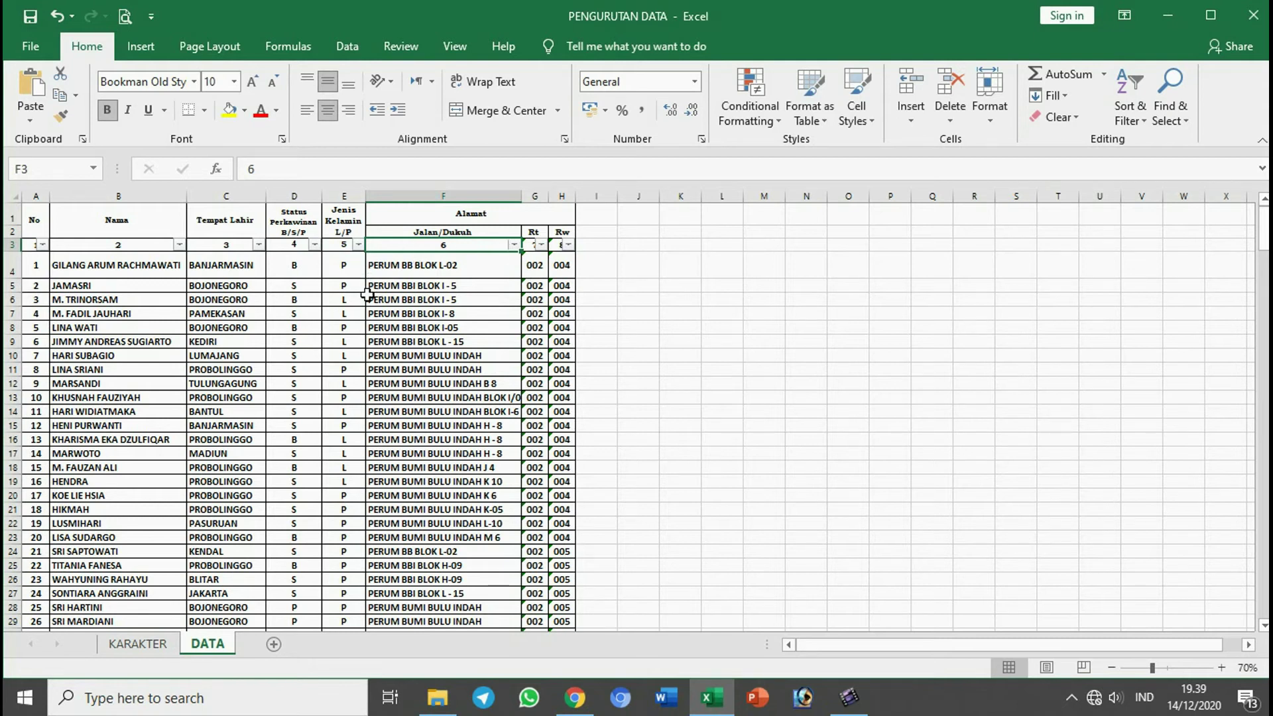
- Filter the Jenis Kelamin column to show only P, and look through the filtered records
click(358, 245)
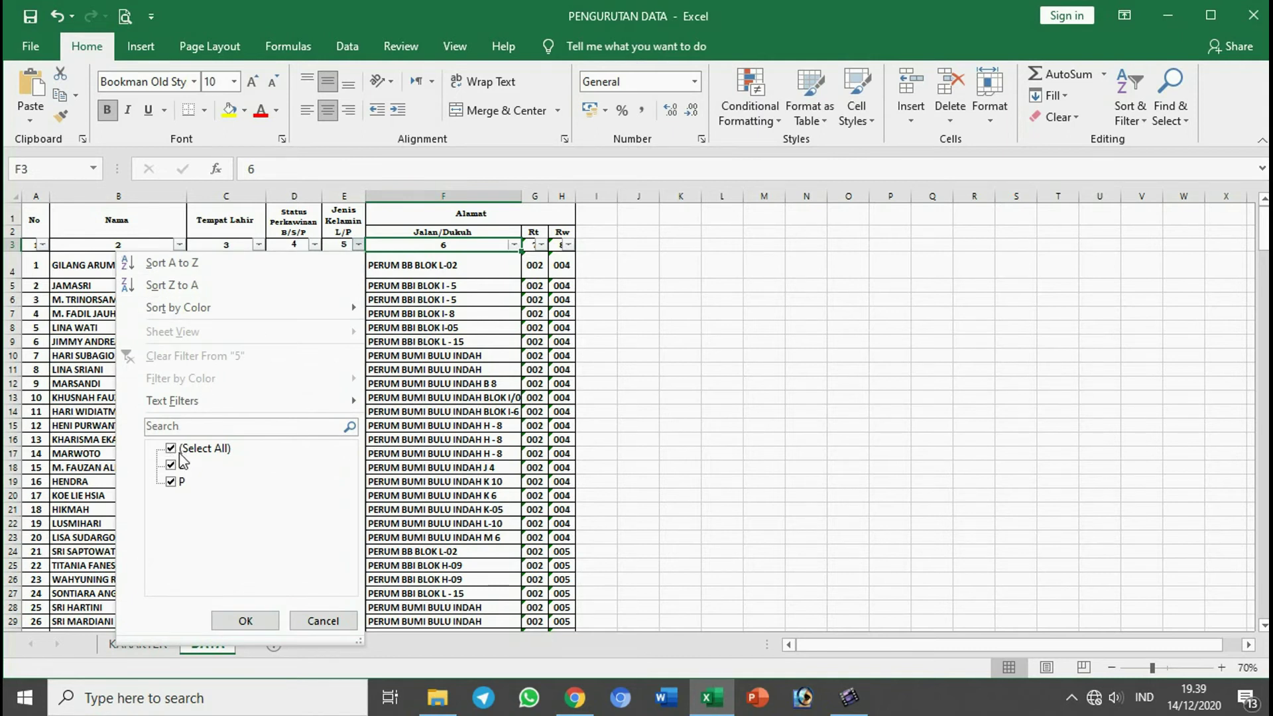
click(172, 451)
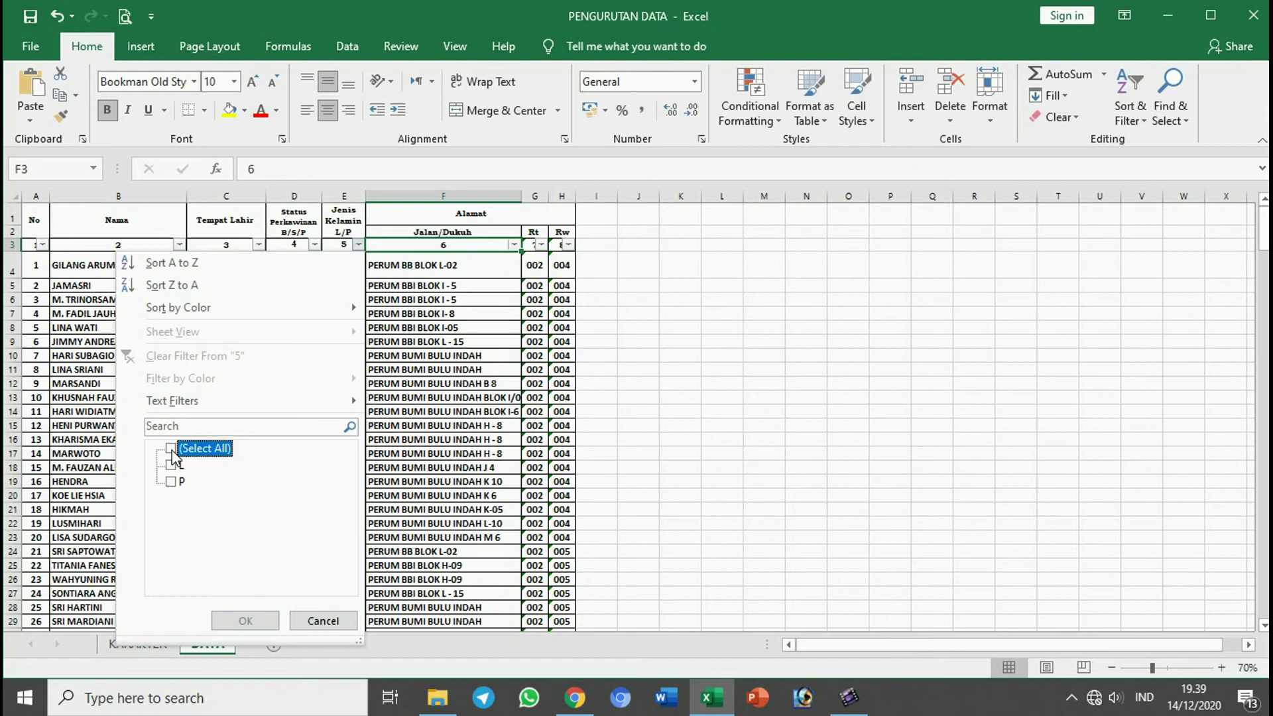
click(171, 482)
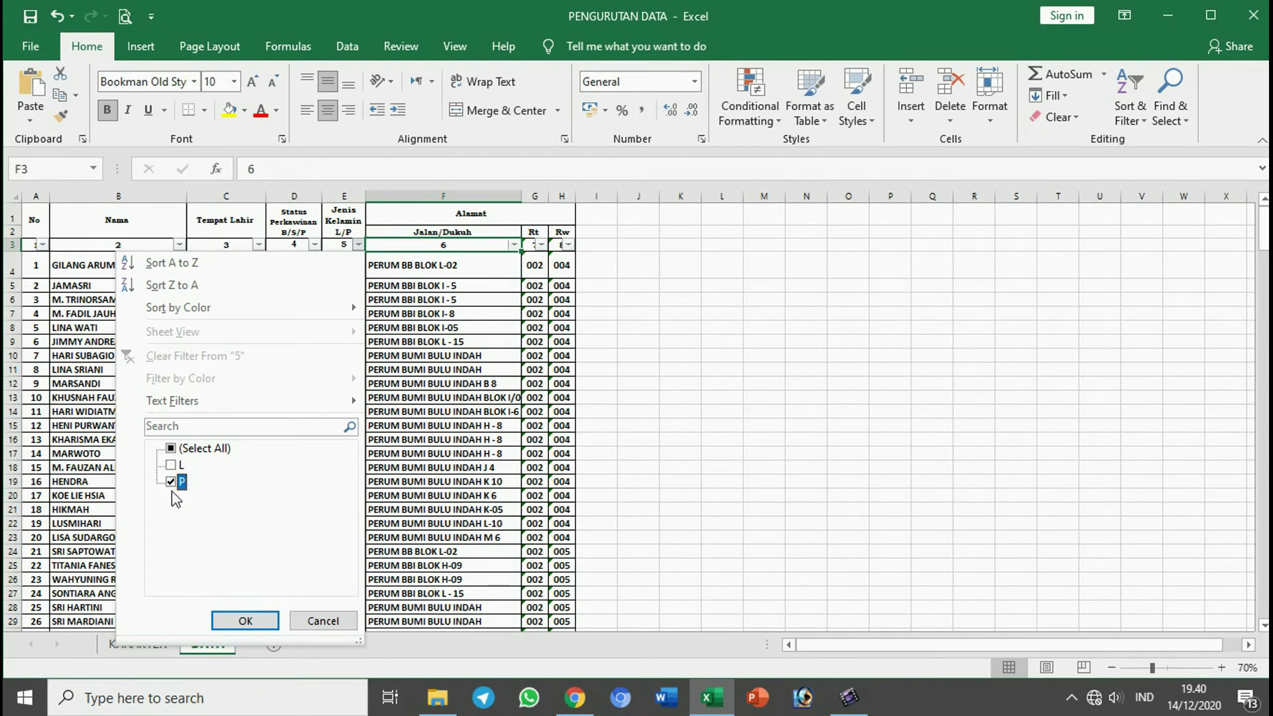
click(240, 622)
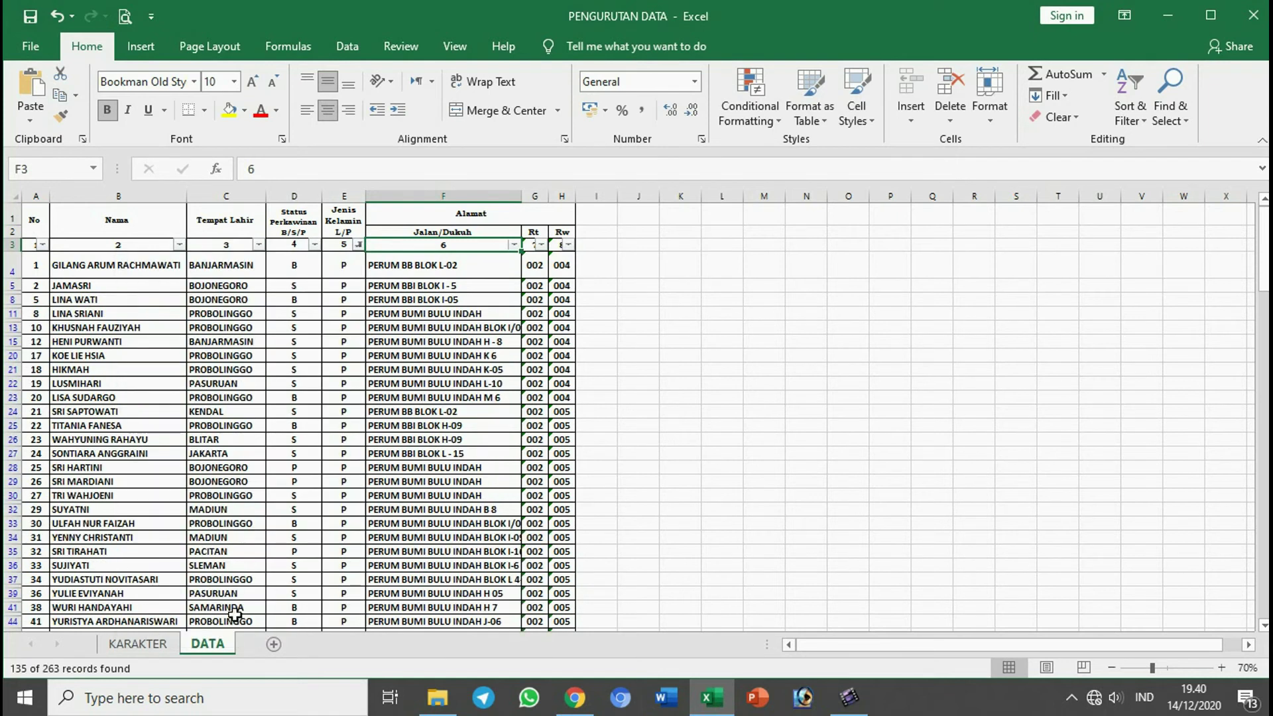
scroll(339, 352, down, 8)
scroll(338, 352, down, 20)
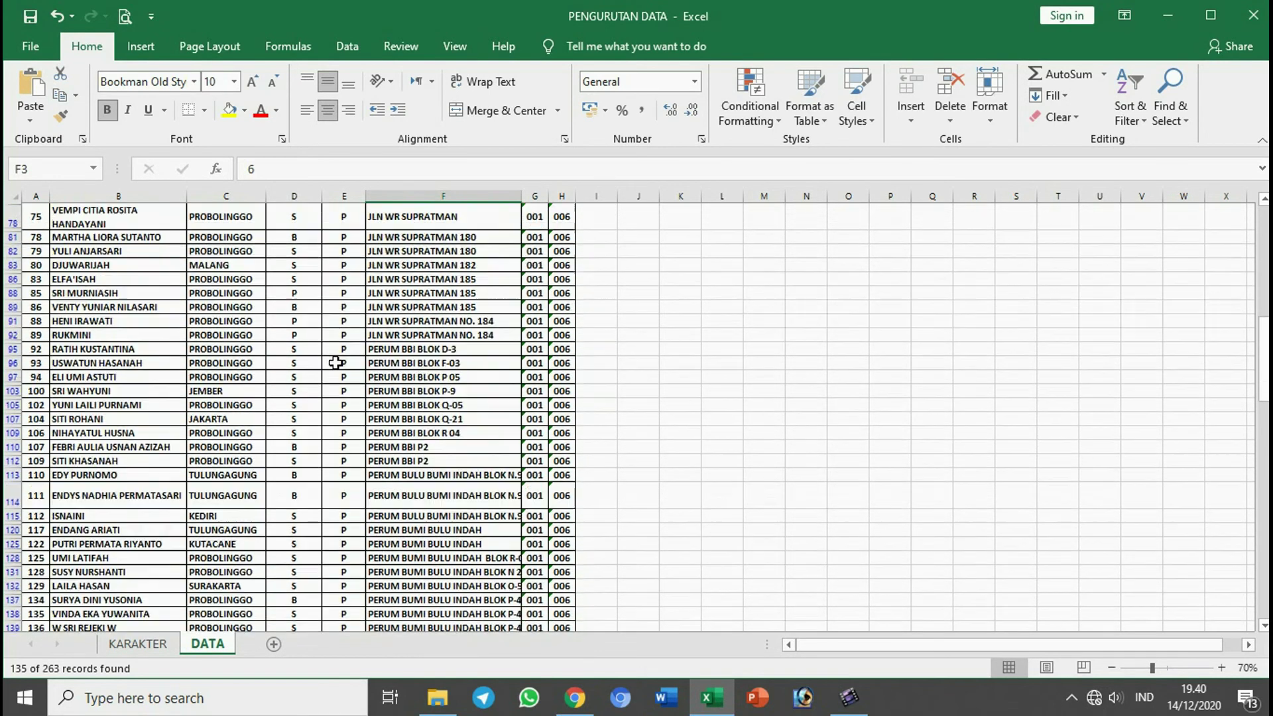
scroll(329, 396, down, 9)
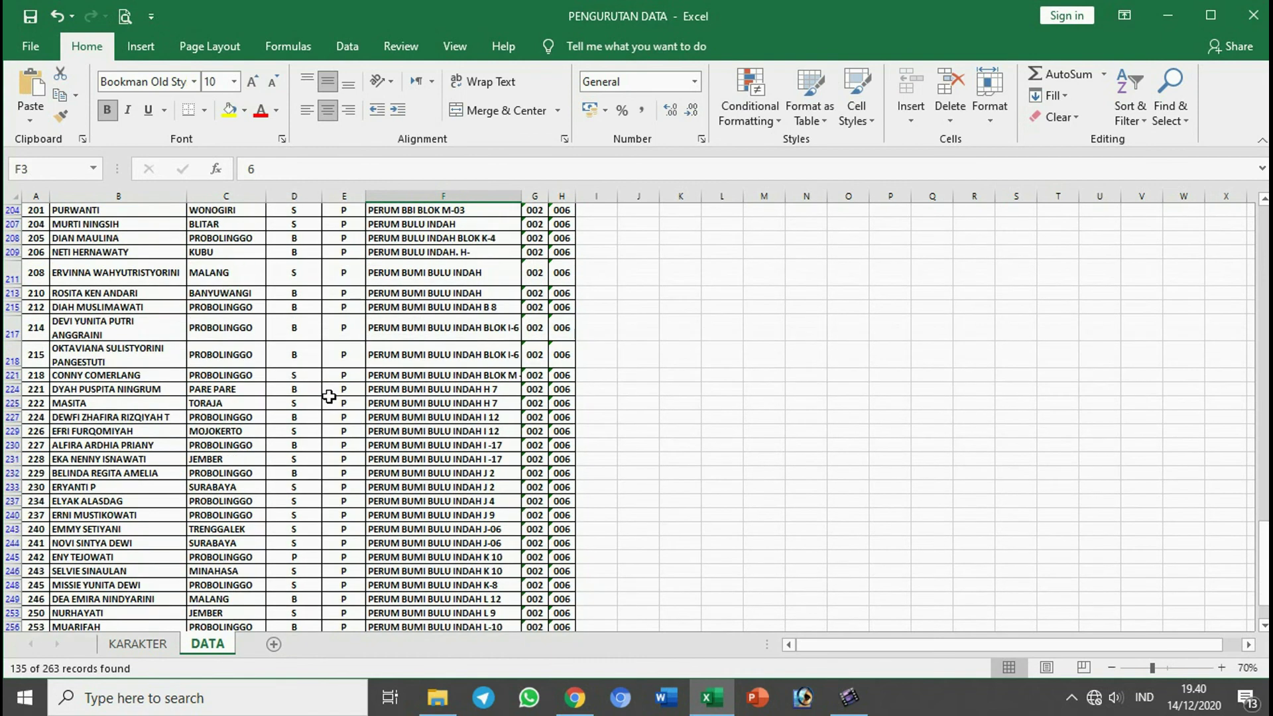
scroll(338, 401, up, 6)
scroll(346, 404, up, 20)
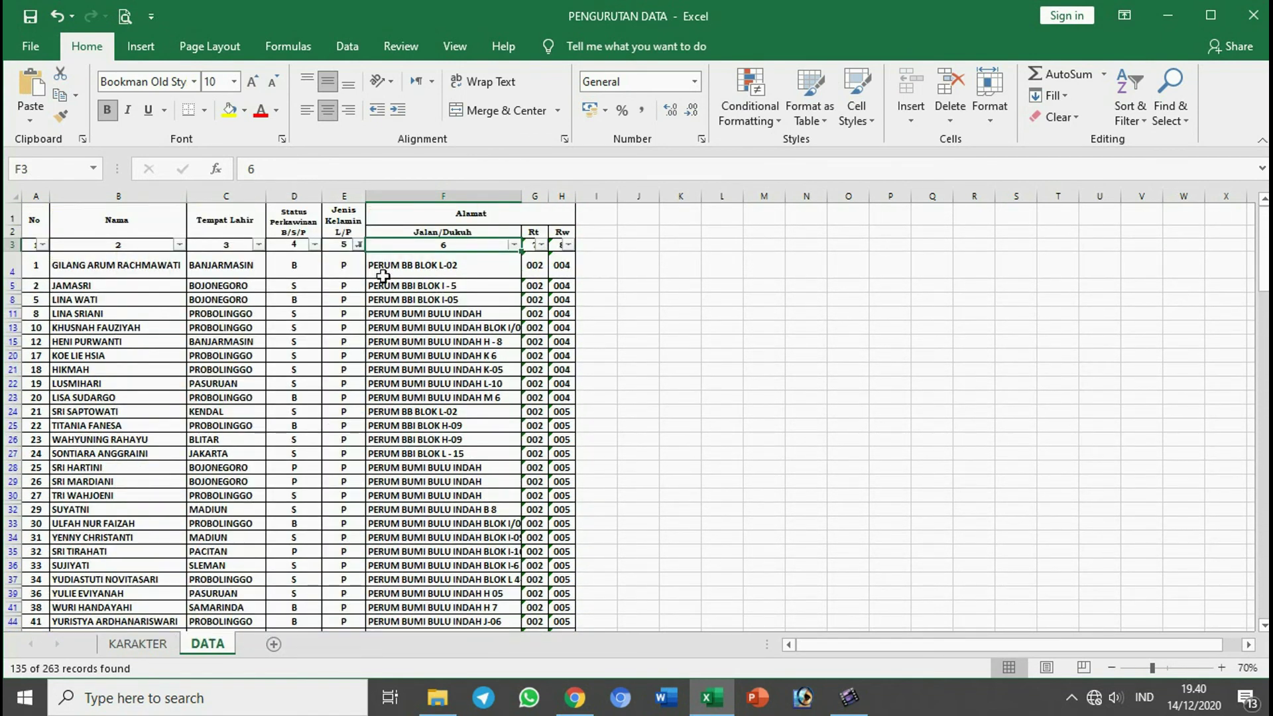
- Set the Jenis Kelamin filter to show only L, and look through the filtered records
click(358, 245)
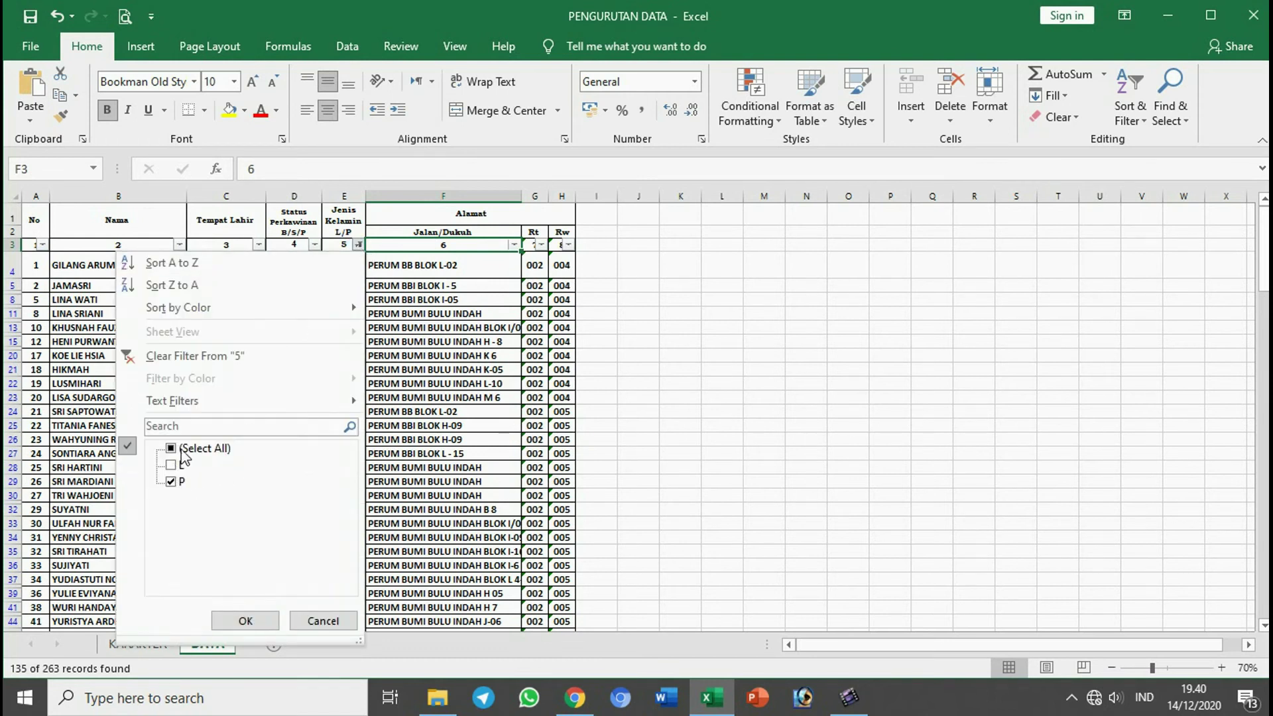
click(171, 466)
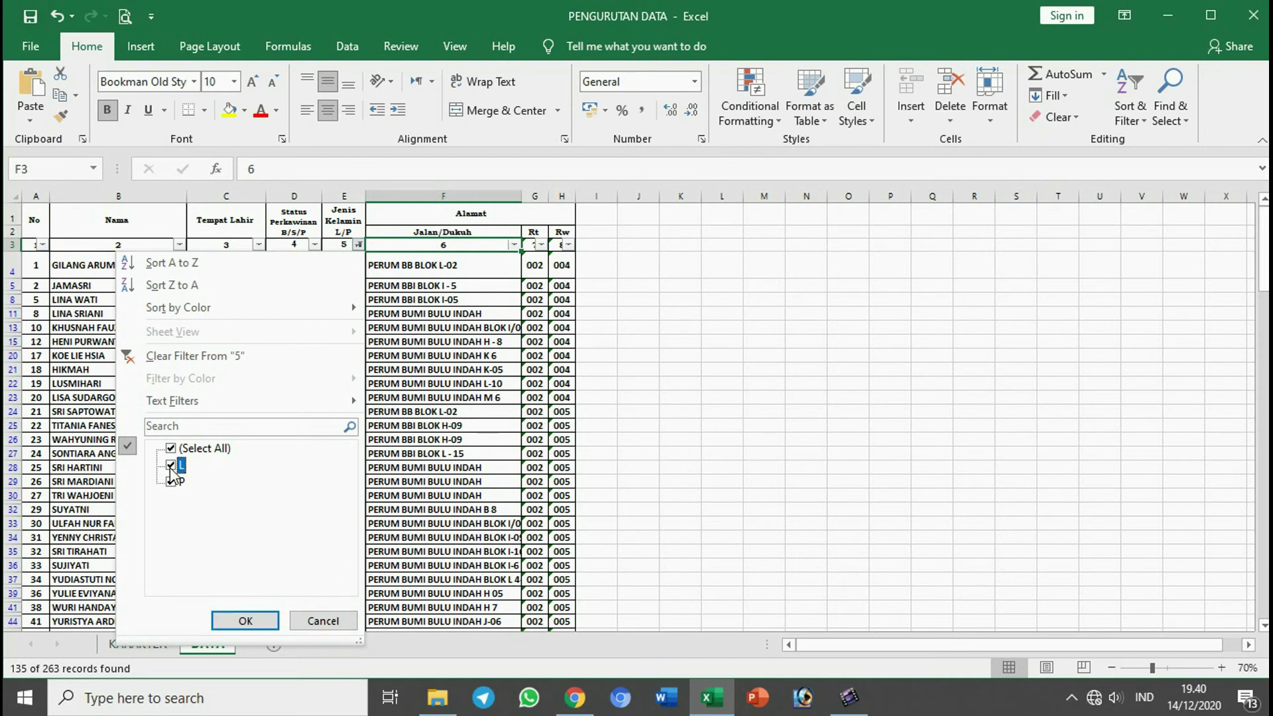
click(243, 620)
scroll(298, 388, down, 6)
scroll(297, 391, down, 20)
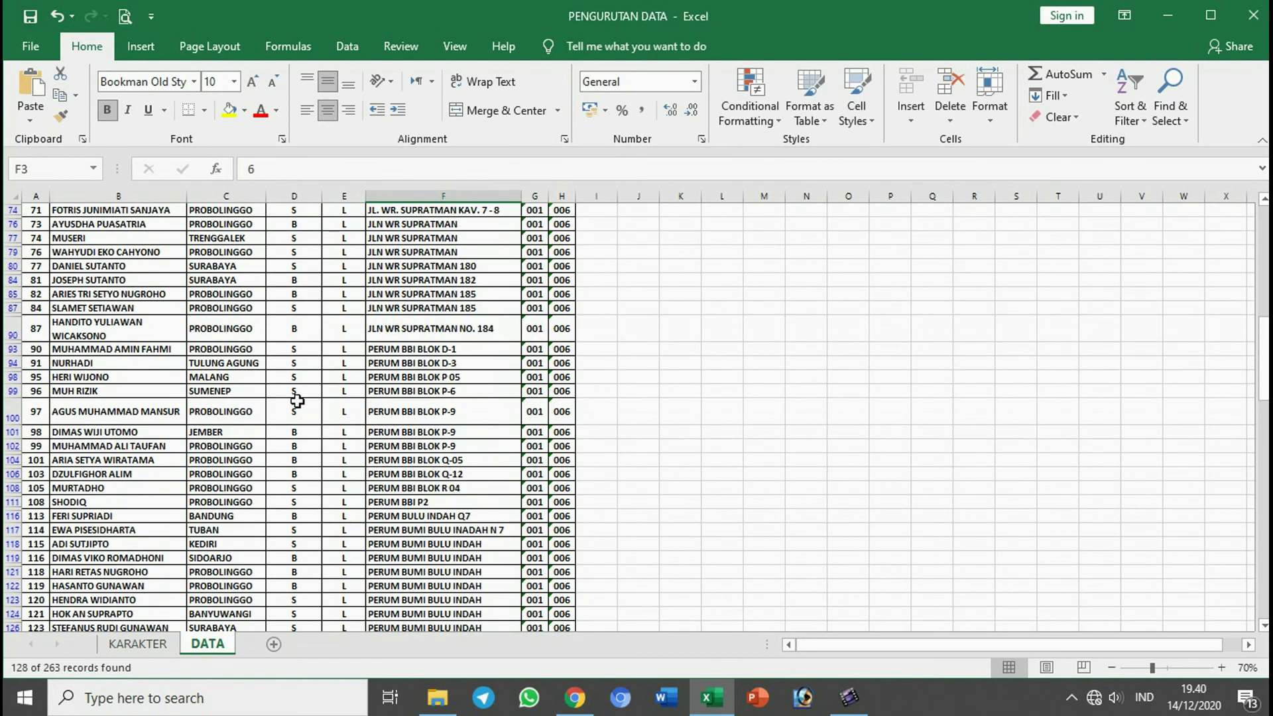
scroll(315, 412, up, 20)
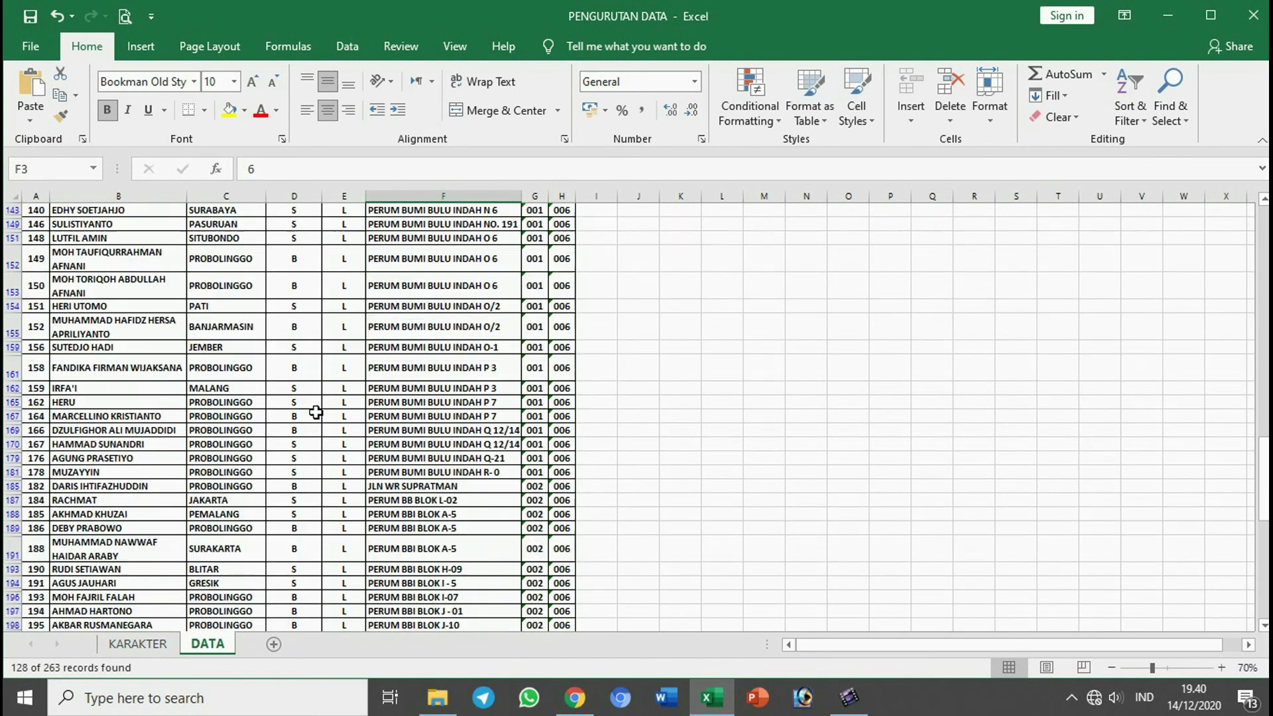
scroll(315, 412, up, 4)
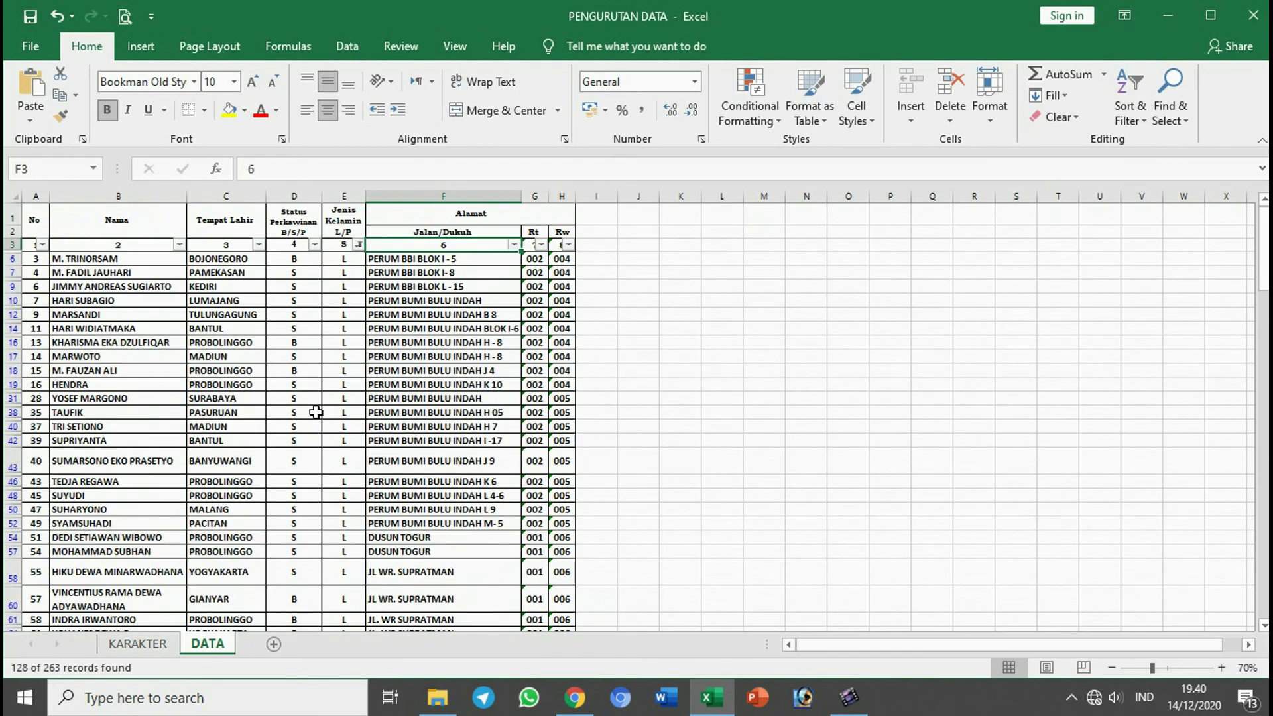
- Filter the Status Perkawinan column to show only B in addition to the gender filter, and check the remaining records
click(315, 246)
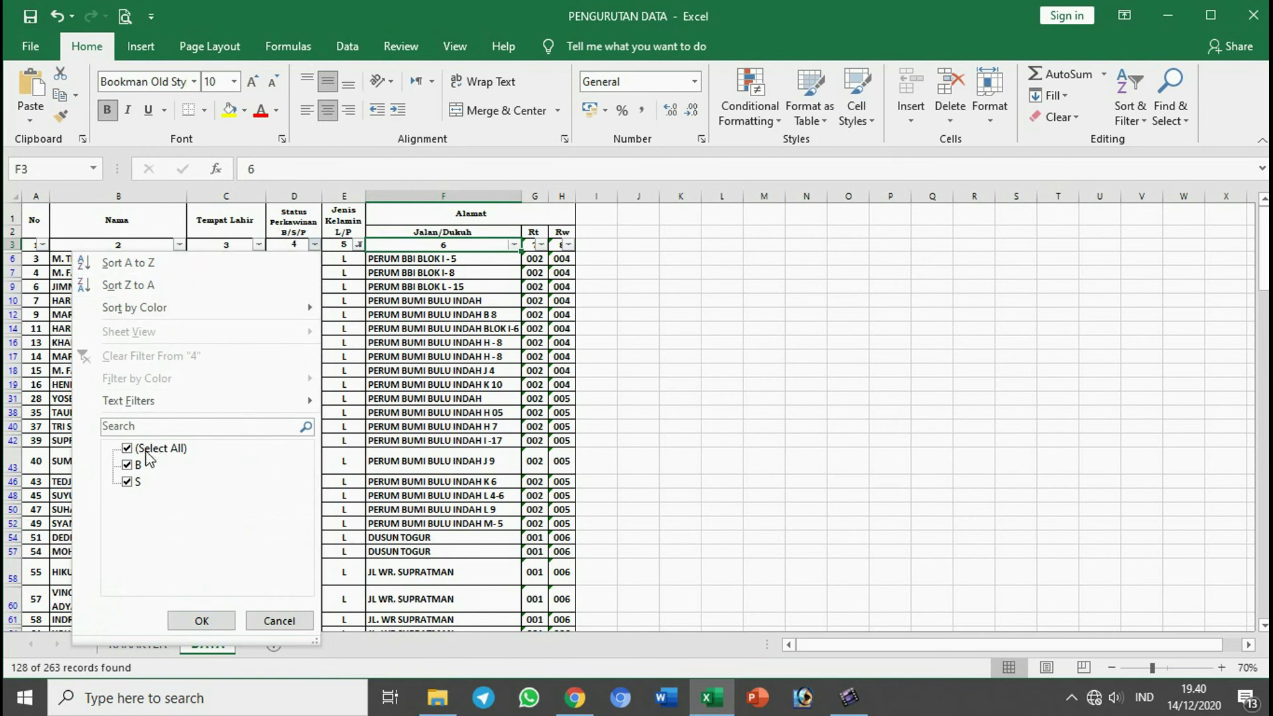
click(128, 482)
click(201, 622)
scroll(330, 335, down, 10)
scroll(320, 348, up, 10)
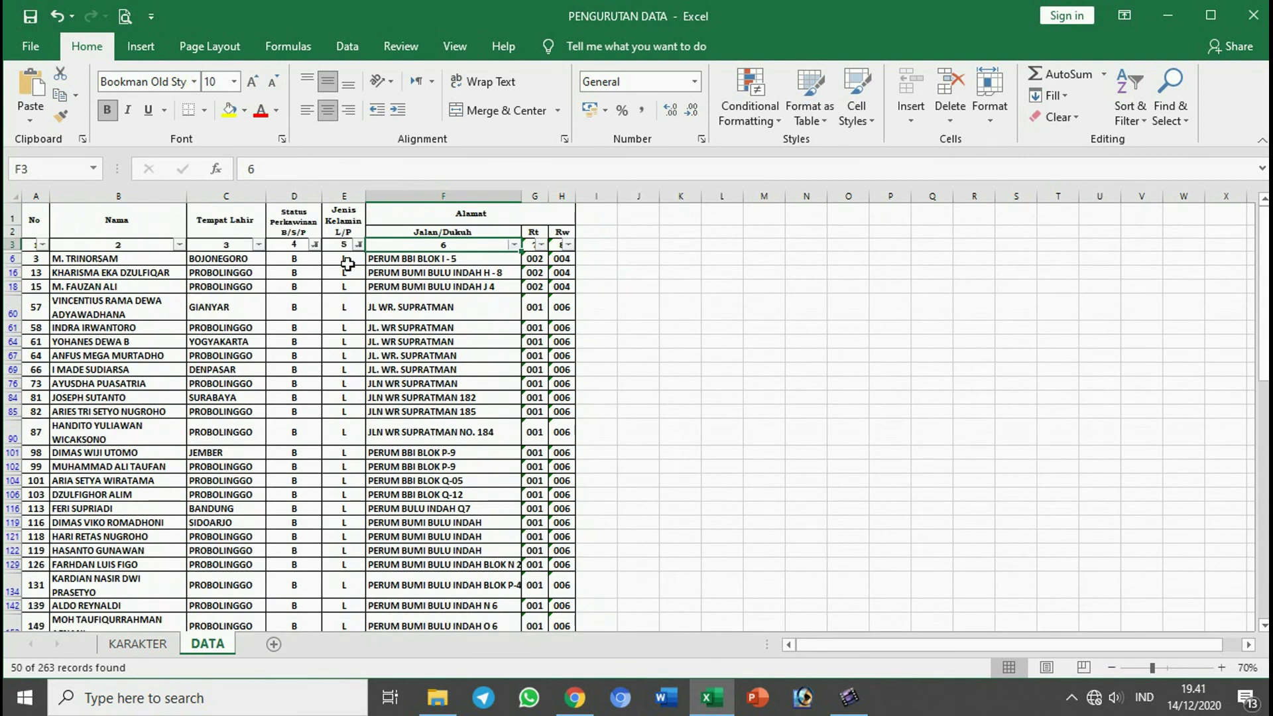
click(299, 264)
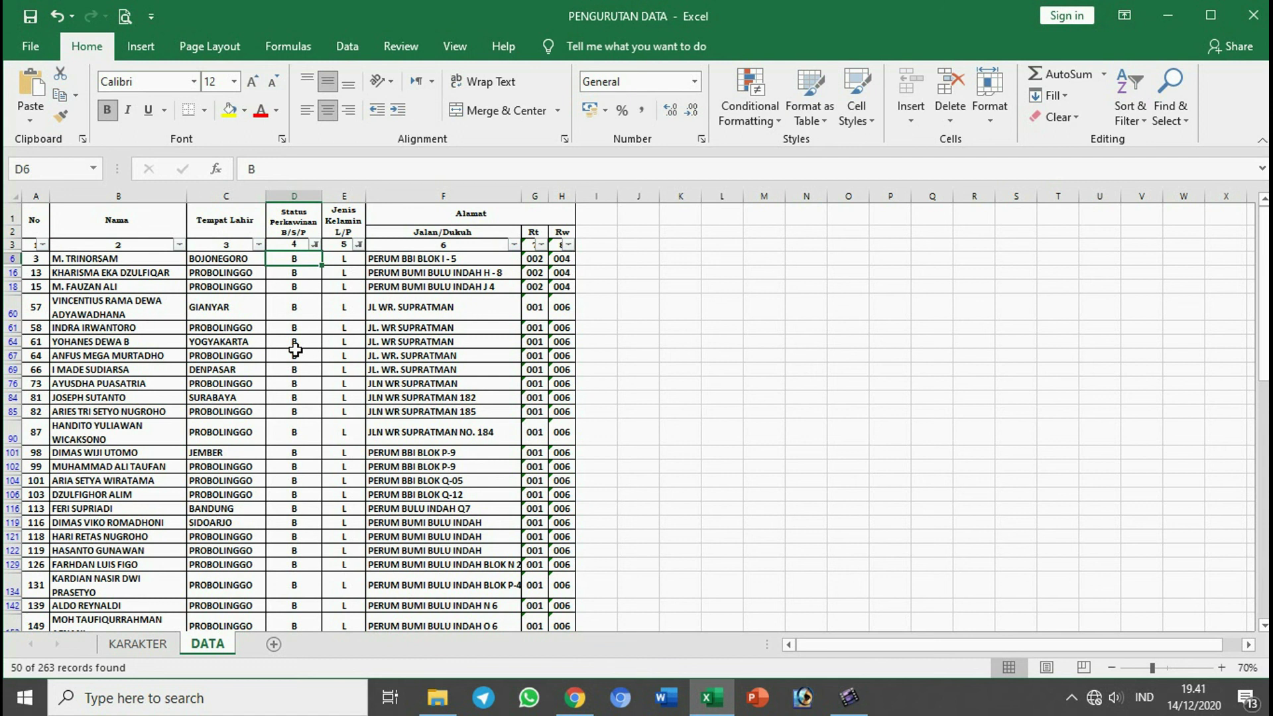
click(649, 339)
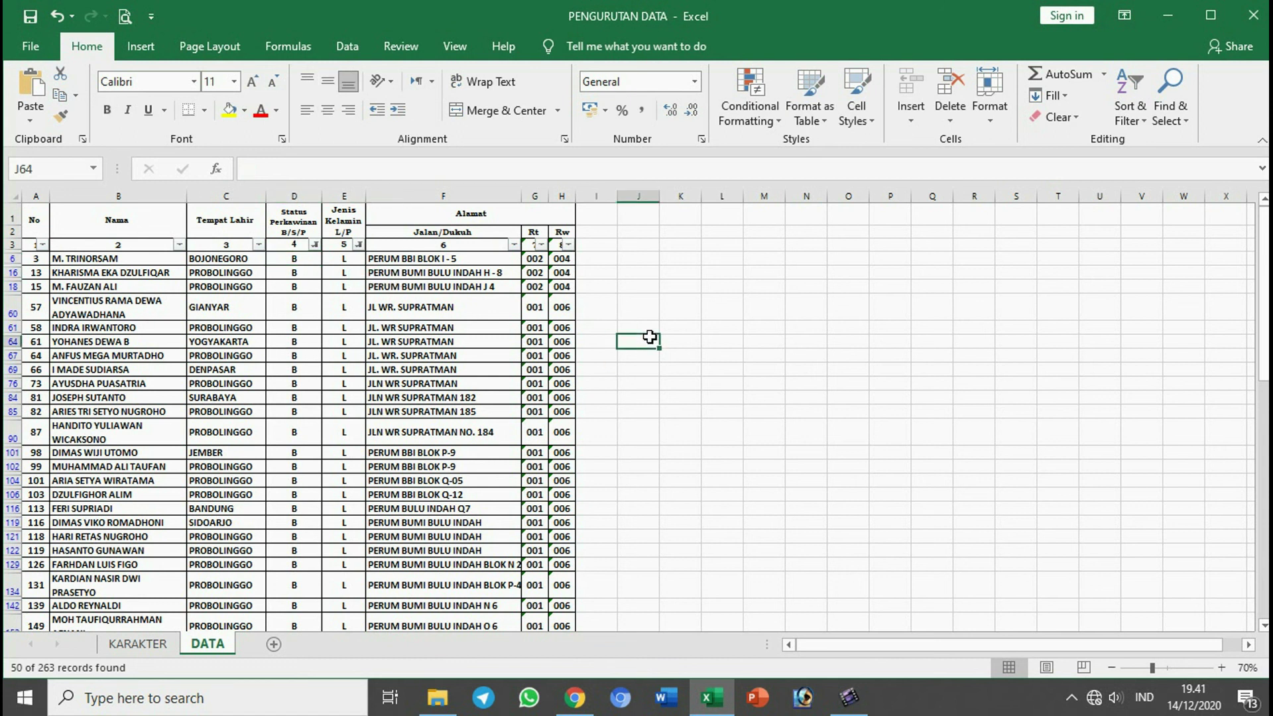